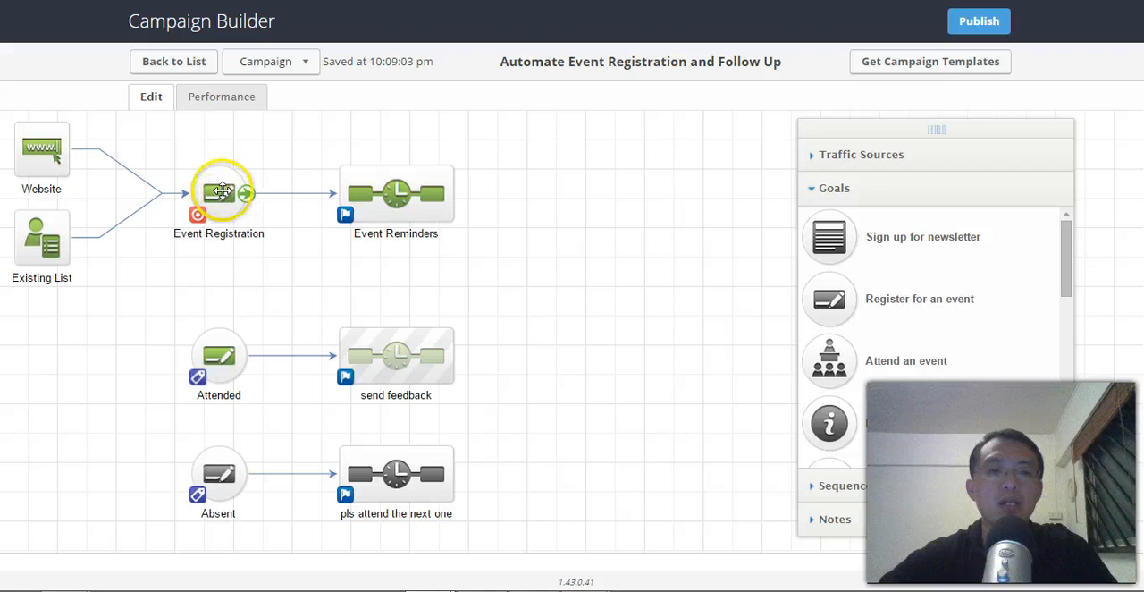
Review the Event Registration landing page and the campaign's merge fields for event date, location and name.
{"action": "double_click", "coordinate": [223, 191]}
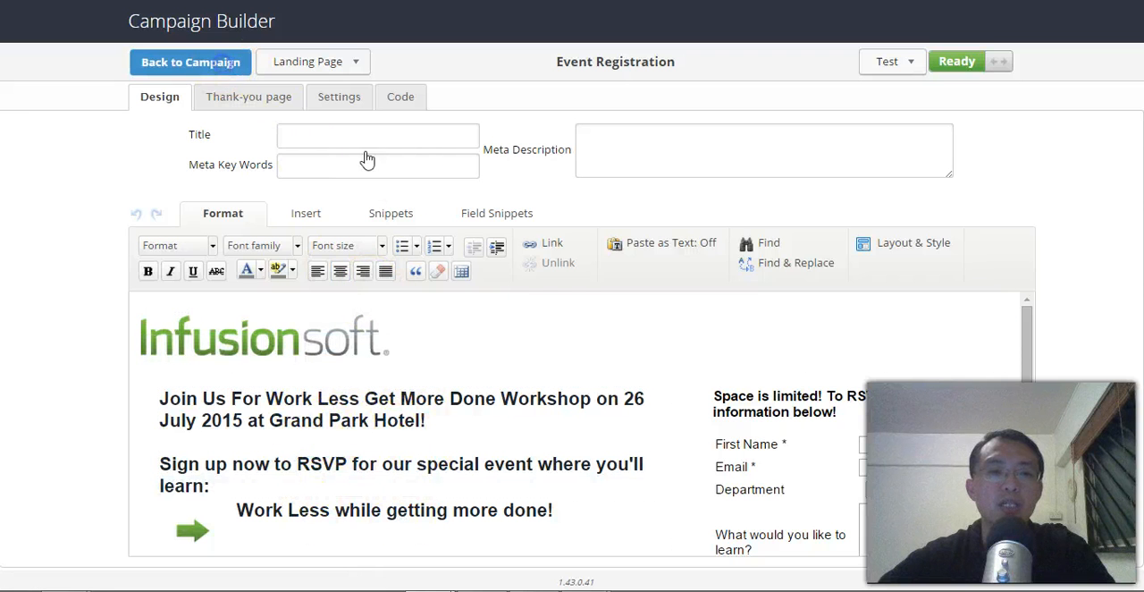
{"action": "left_click", "coordinate": [306, 66]}
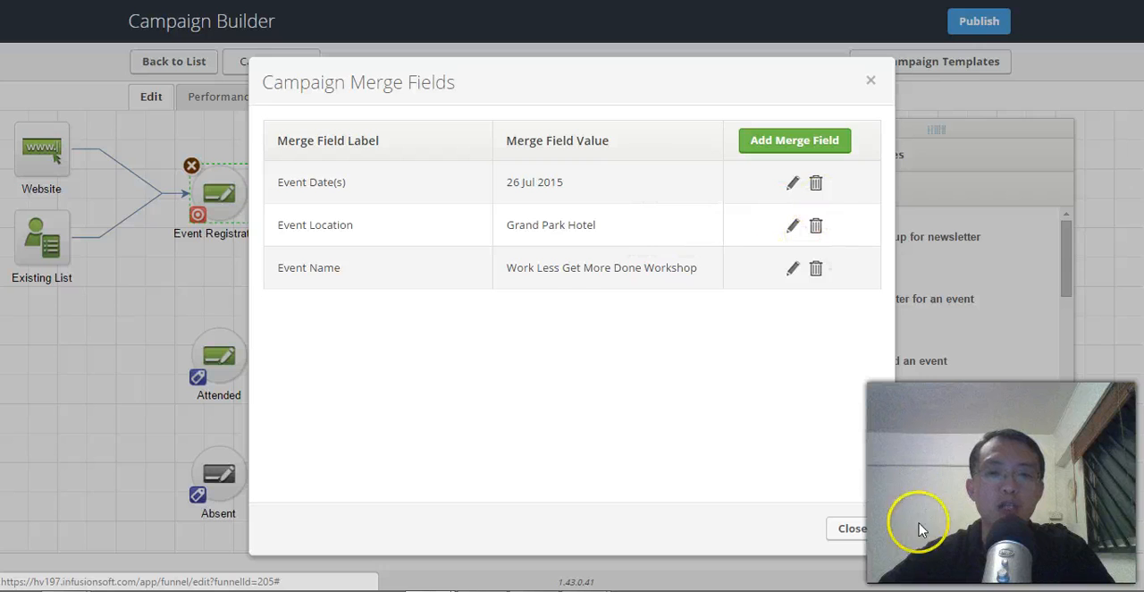
{"action": "left_click", "coordinate": [850, 529]}
{"action": "mouse_move", "coordinate": [538, 315]}
{"action": "left_mouse_down"}
{"action": "mouse_move", "coordinate": [526, 286]}
{"action": "mouse_move", "coordinate": [537, 319]}
{"action": "left_mouse_up"}
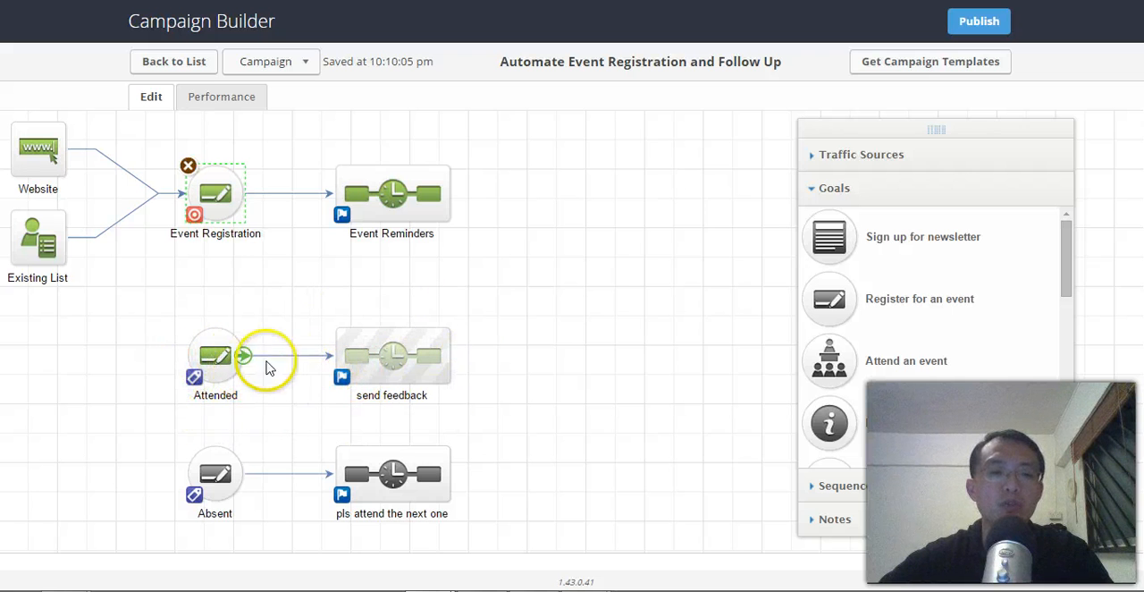
Check the Attended goal's tag configuration and save it with the Behavior -> Event Attended tag.
{"action": "double_click", "coordinate": [221, 364]}
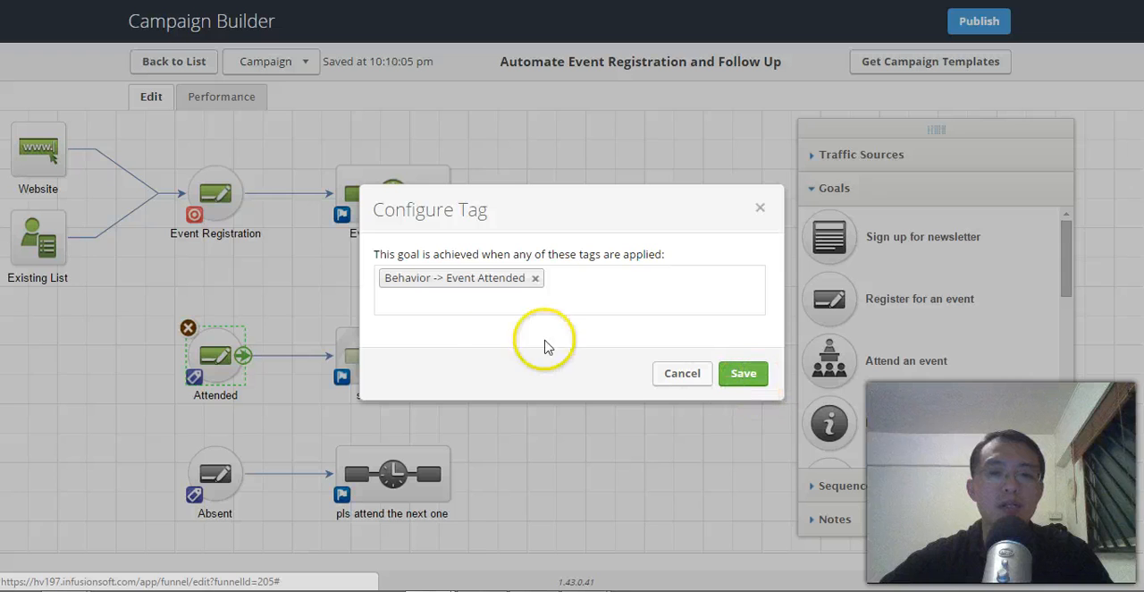
{"action": "left_click", "coordinate": [733, 374]}
Open the Get feedback email in the send feedback sequence and copy the survey's web link from SurveyMonkey.
{"action": "double_click", "coordinate": [406, 345]}
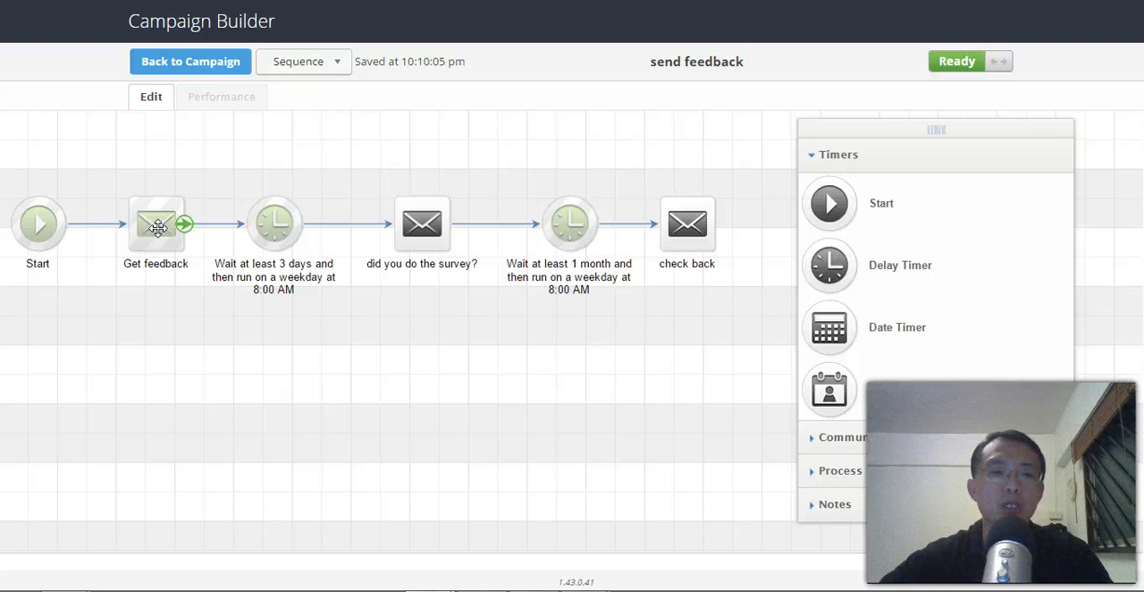
{"action": "double_click", "coordinate": [158, 228]}
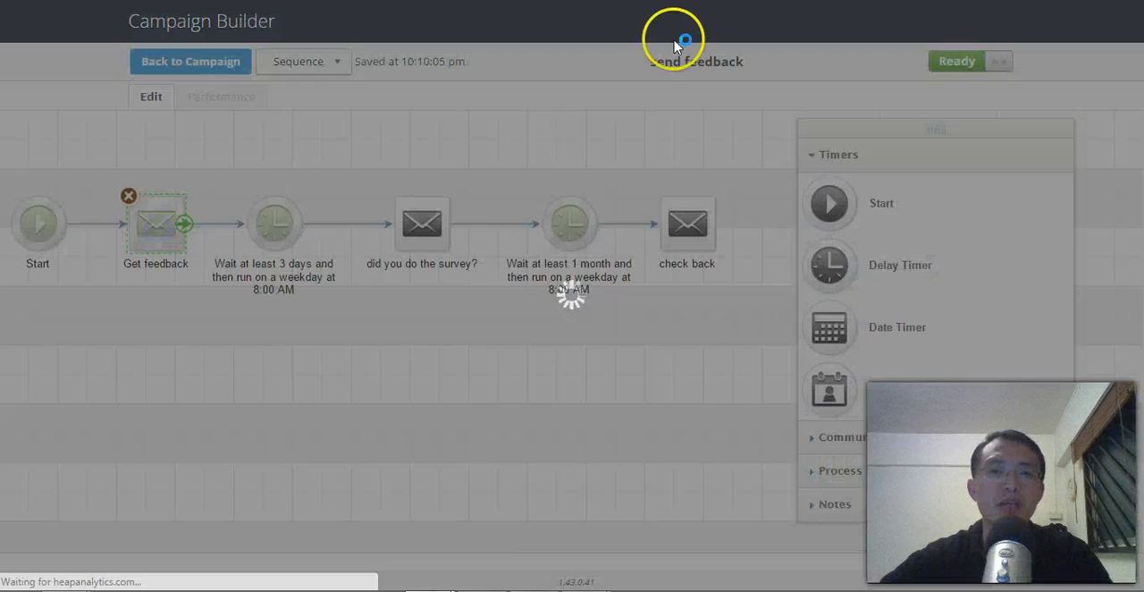
{"action": "left_click", "coordinate": [740, 1]}
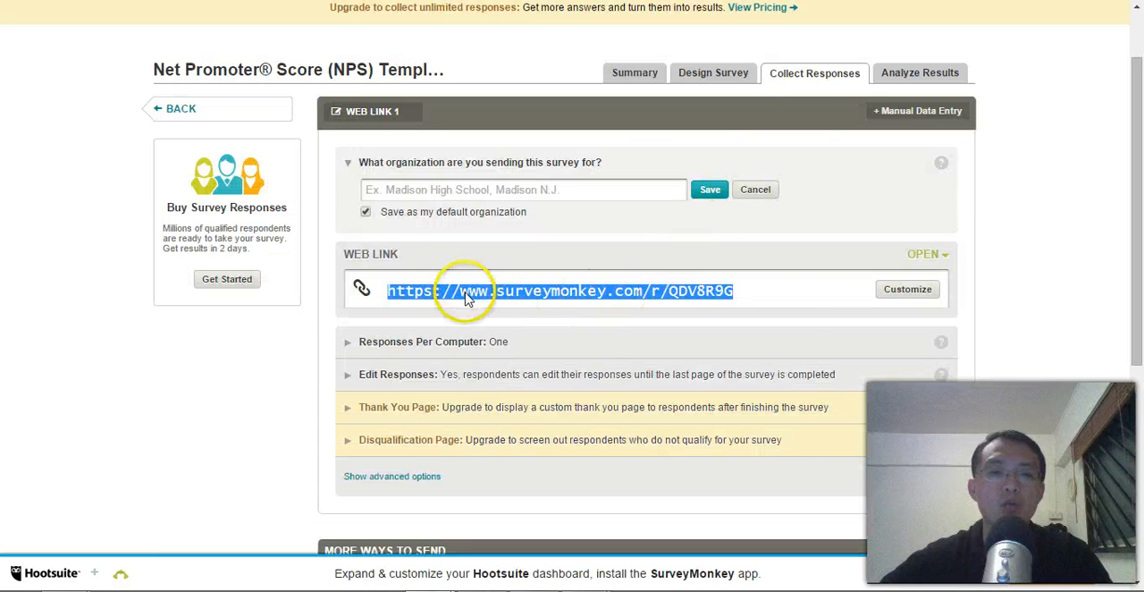
{"action": "right_click", "coordinate": [466, 297]}
{"action": "left_click", "coordinate": [503, 306]}
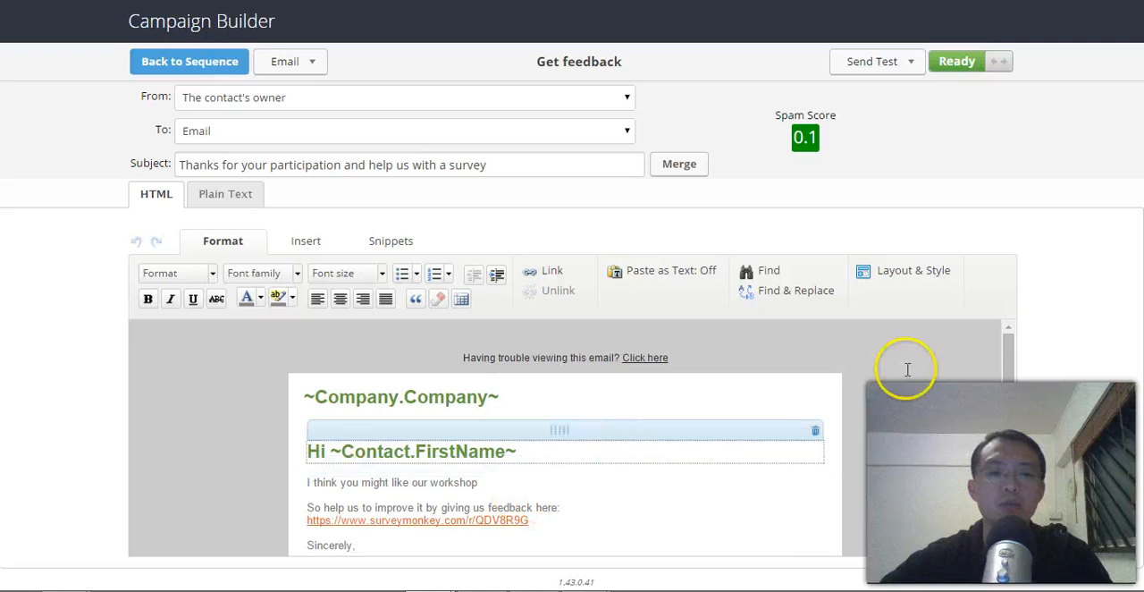
Inspect the tag applied by the survey link in the Get feedback email and close the link options.
{"action": "scroll", "coordinate": [1011, 382], "scroll_direction": "down", "scroll_amount": 3}
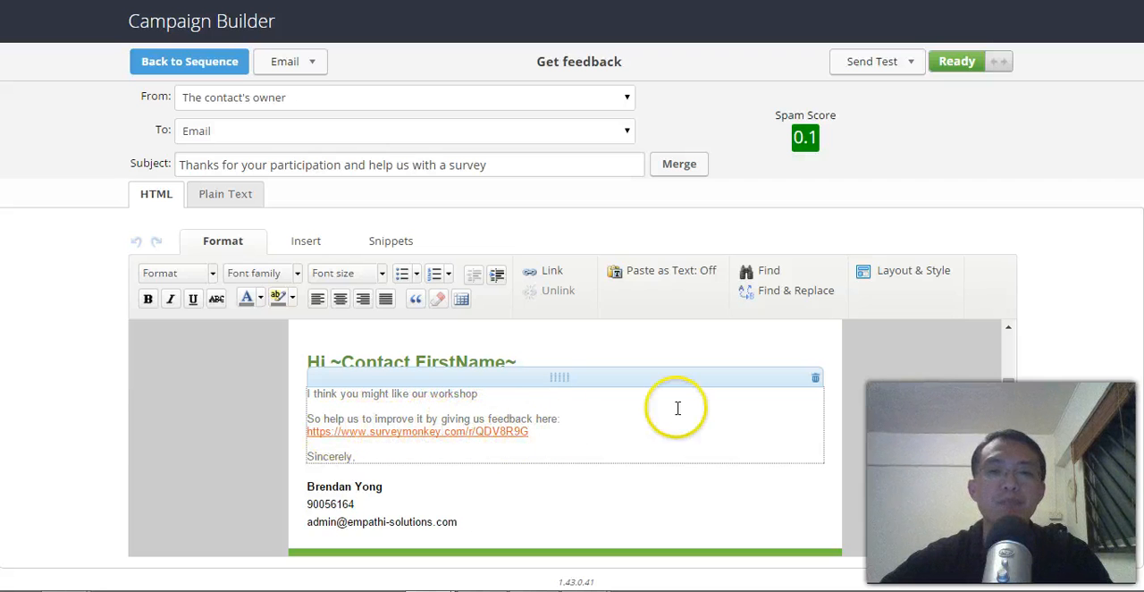
{"action": "left_click", "coordinate": [512, 431]}
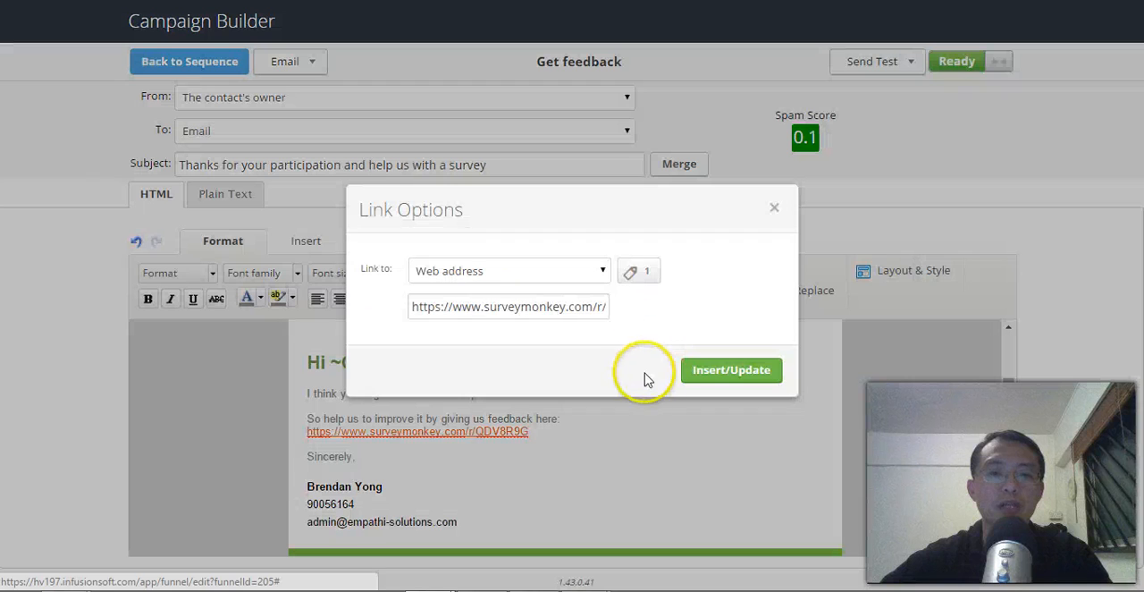
{"action": "left_click", "coordinate": [631, 271]}
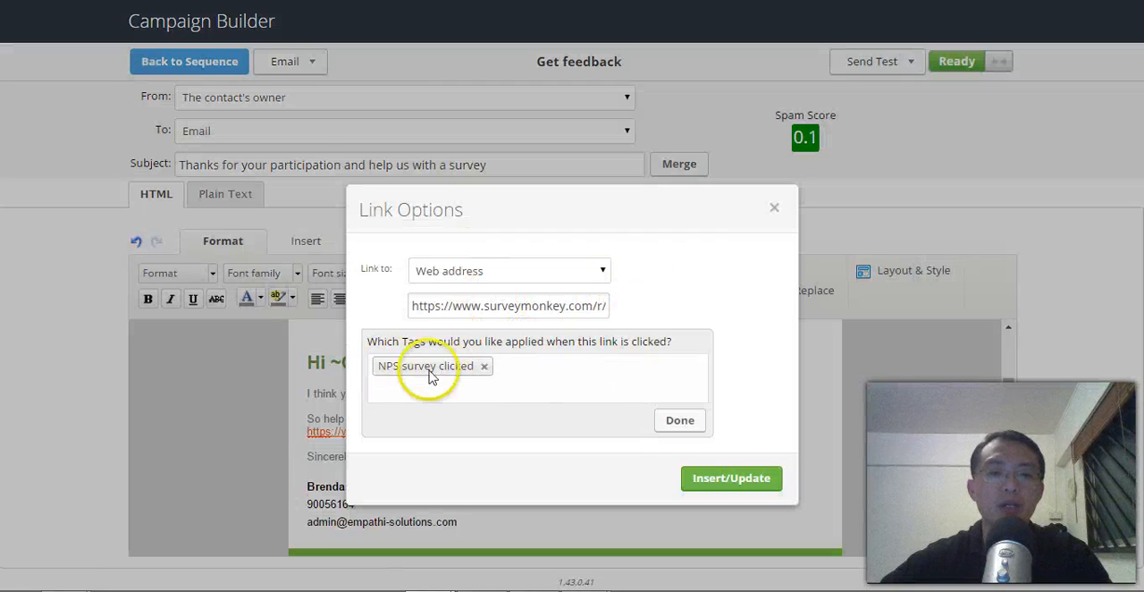
{"action": "left_click", "coordinate": [684, 425]}
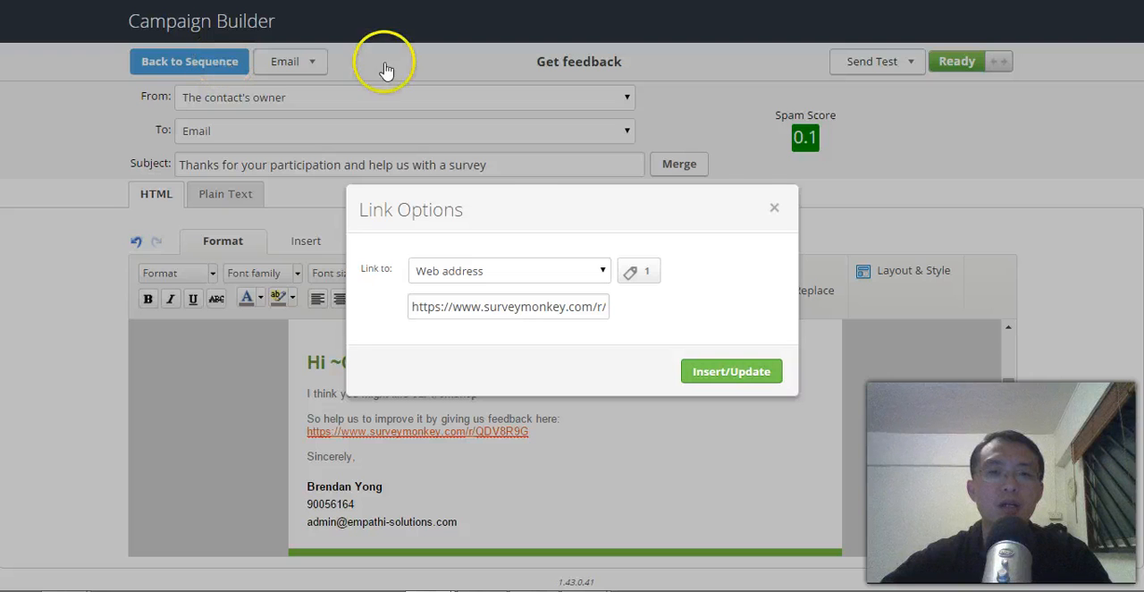
{"action": "left_click", "coordinate": [774, 208]}
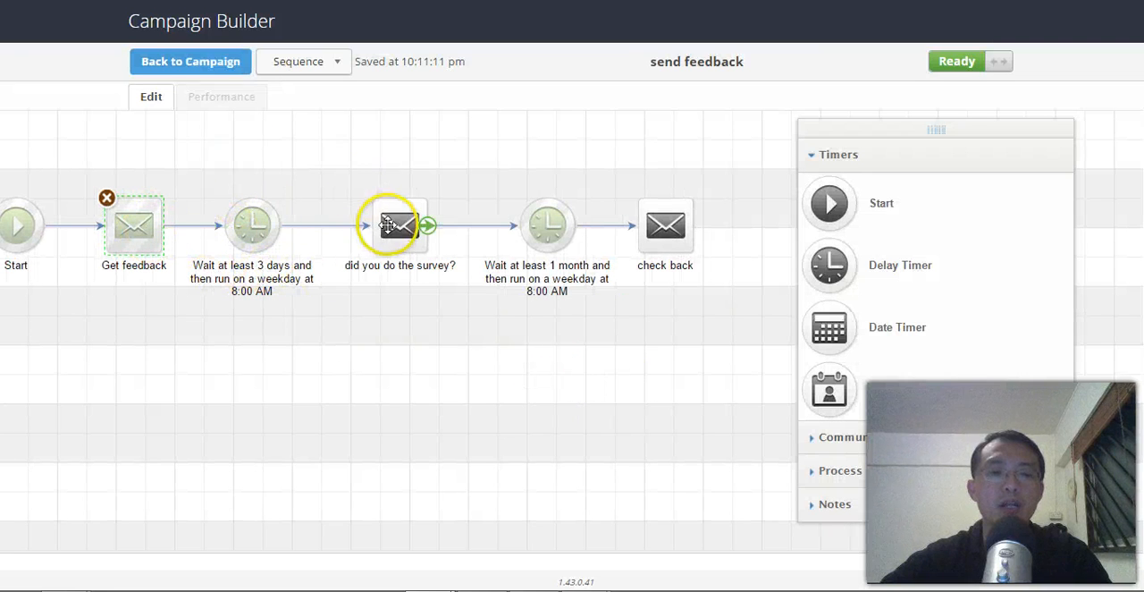
Return to the campaign, add a Request information goal and connect the Event Reminders sequence to it.
{"action": "left_click", "coordinate": [469, 333]}
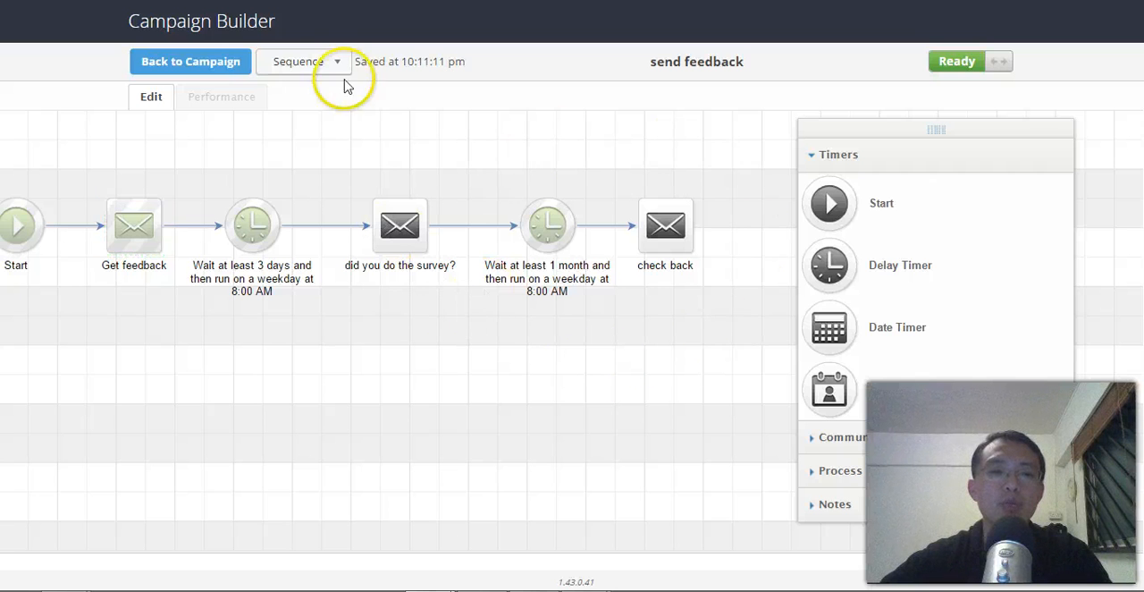
{"action": "left_click", "coordinate": [229, 61]}
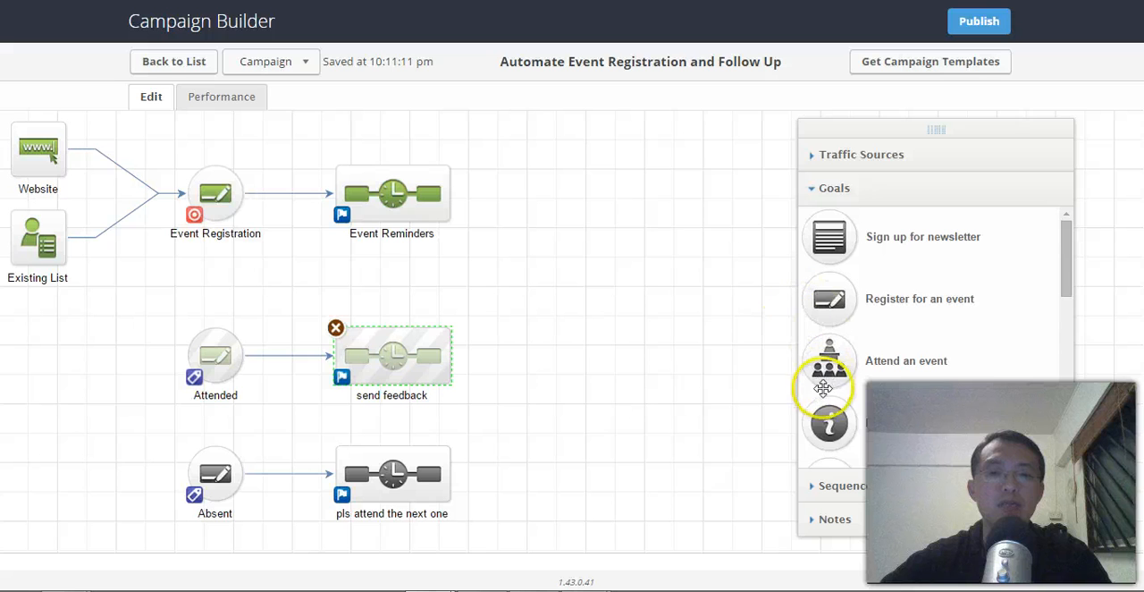
{"action": "left_click_drag", "start_coordinate": [830, 418], "coordinate": [565, 202]}
{"action": "left_click_drag", "start_coordinate": [453, 199], "coordinate": [570, 205]}
{"action": "left_click", "coordinate": [575, 275]}
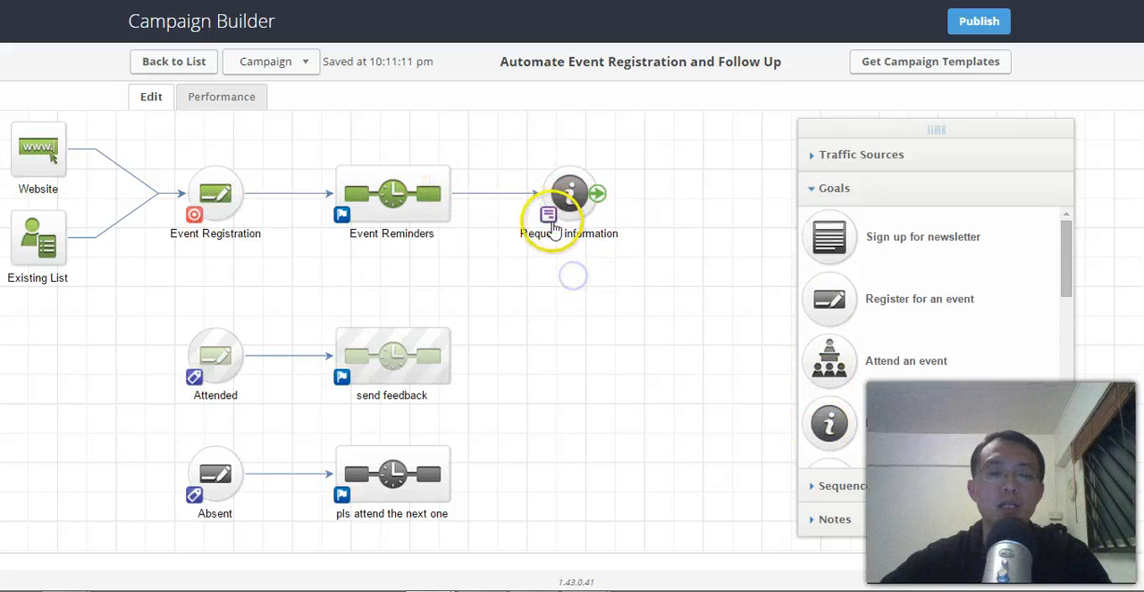
Set the Request information goal to be achieved when a contact Clicks a Link.
{"action": "double_click", "coordinate": [550, 217]}
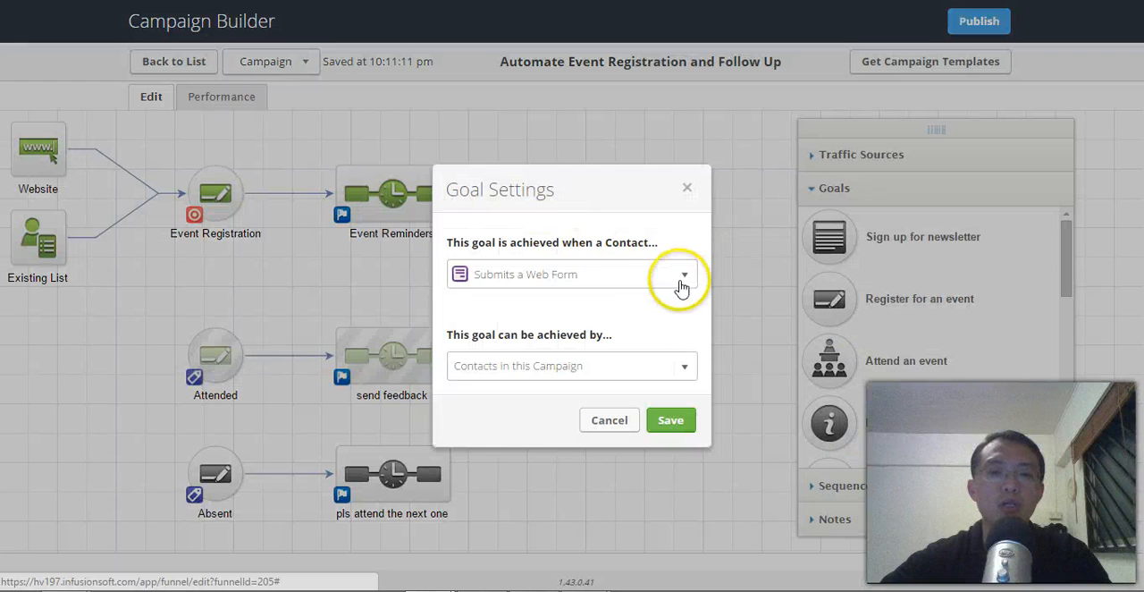
{"action": "left_click", "coordinate": [684, 285]}
{"action": "left_click_drag", "start_coordinate": [684, 324], "coordinate": [693, 394]}
{"action": "scroll", "coordinate": [582, 366], "scroll_direction": "up", "scroll_amount": 3}
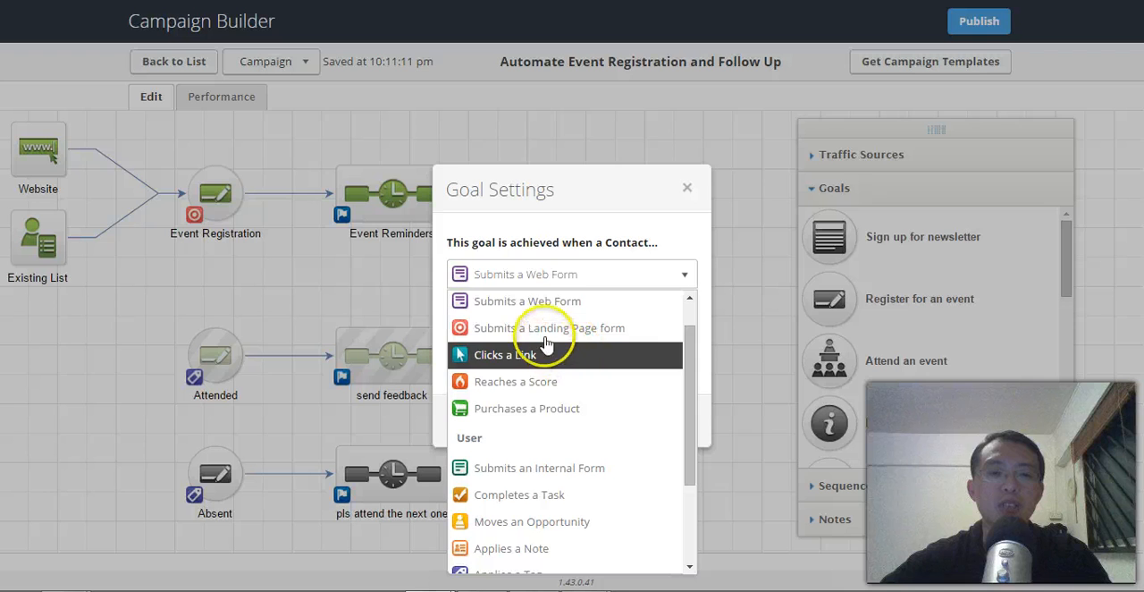
{"action": "left_click", "coordinate": [539, 351]}
{"action": "left_click", "coordinate": [672, 419]}
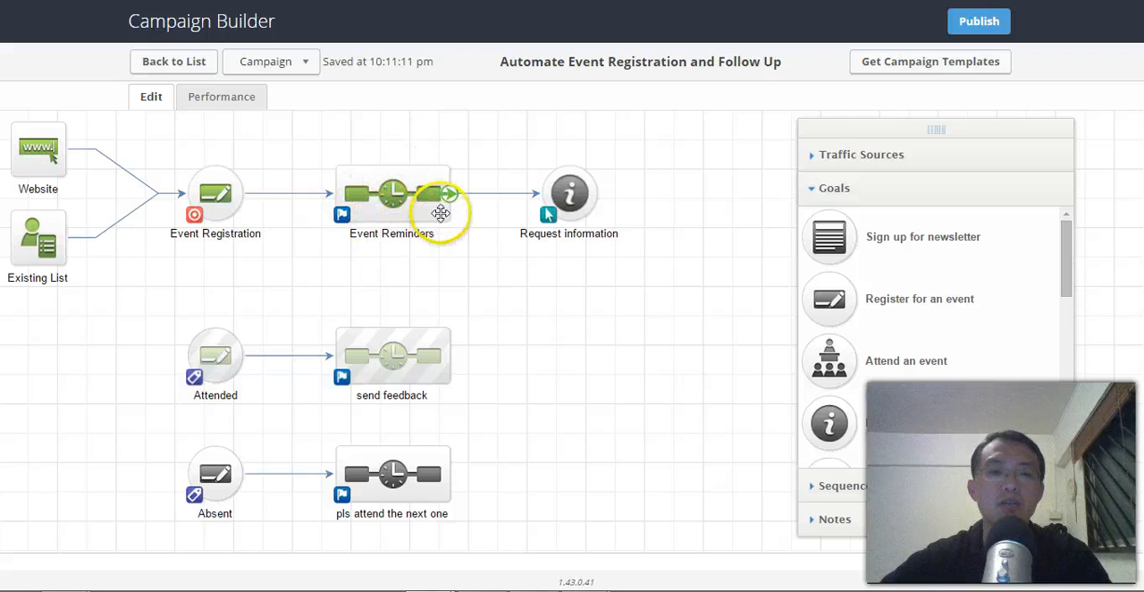
Check the links offered by the Event Reminders emails for the Request information goal.
{"action": "double_click", "coordinate": [574, 192]}
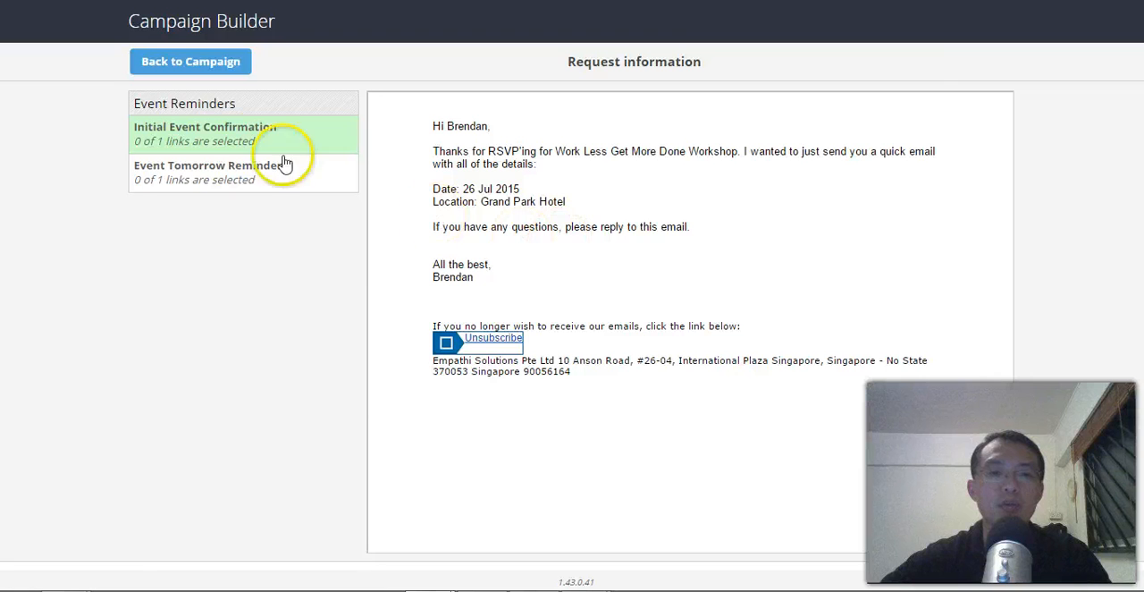
{"action": "left_click", "coordinate": [262, 163]}
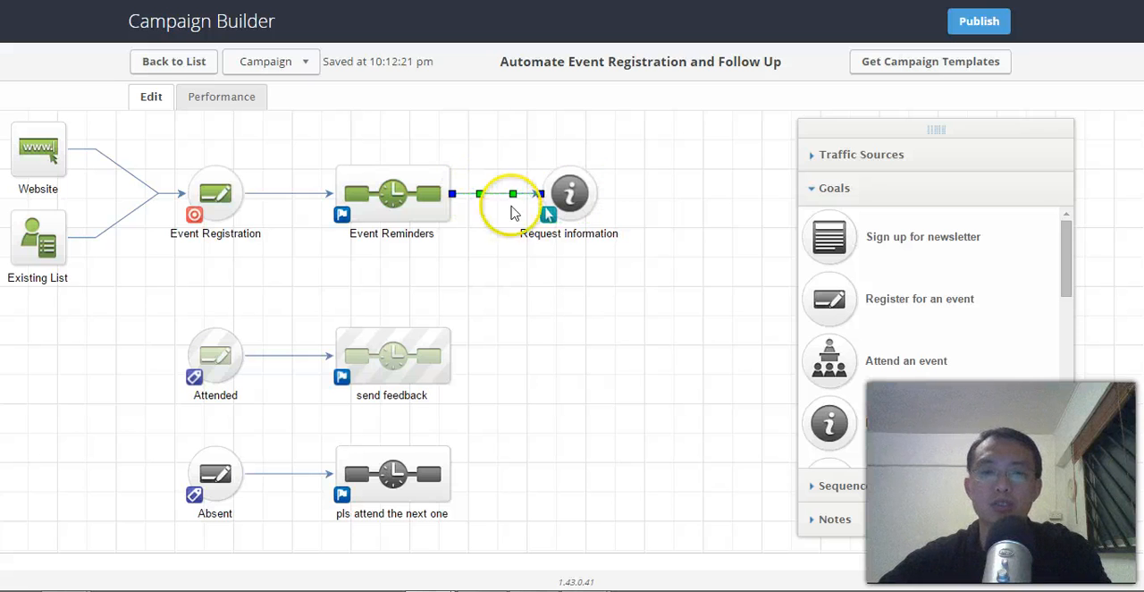
Delete the connection from Event Reminders to the Request information goal, and place the goal after send feedback, connected to that sequence.
{"action": "left_click", "coordinate": [522, 197]}
{"action": "left_click", "coordinate": [523, 196]}
{"action": "left_click", "coordinate": [508, 250]}
{"action": "left_click", "coordinate": [490, 193]}
{"action": "key", "text": "Delete"}
{"action": "left_click_drag", "start_coordinate": [558, 190], "coordinate": [539, 355]}
{"action": "left_click_drag", "start_coordinate": [449, 354], "coordinate": [538, 357]}
Select the SurveyMonkey link in both the Get feedback and did you do the survey? emails as the goal's trigger and return to the campaign.
{"action": "double_click", "coordinate": [543, 368]}
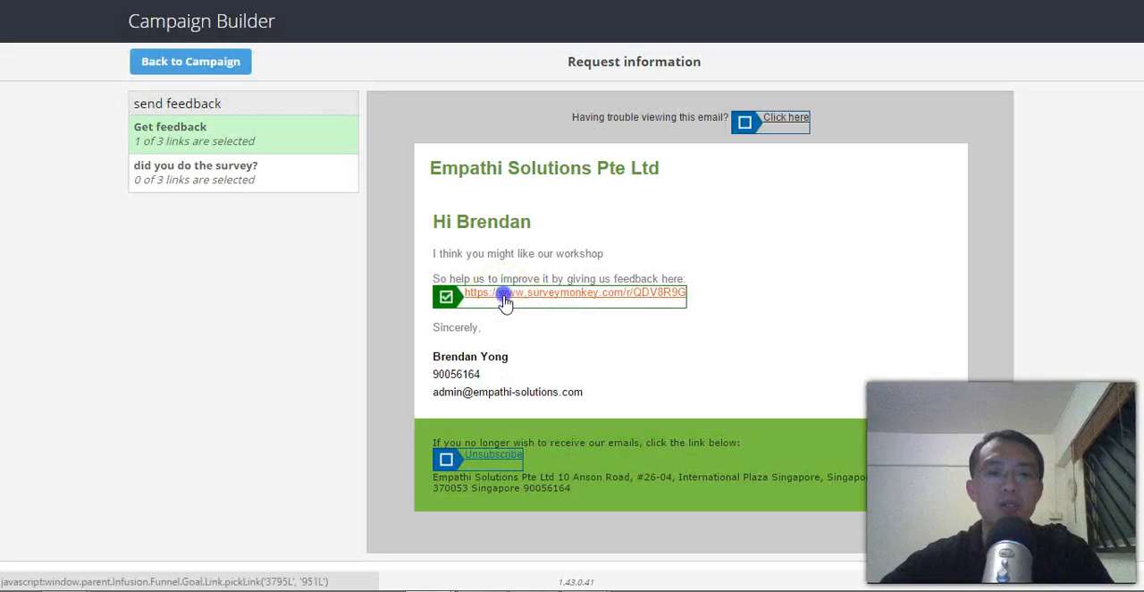
{"action": "left_click", "coordinate": [446, 297]}
{"action": "left_click", "coordinate": [299, 176]}
{"action": "left_click", "coordinate": [497, 296]}
{"action": "left_click", "coordinate": [228, 63]}
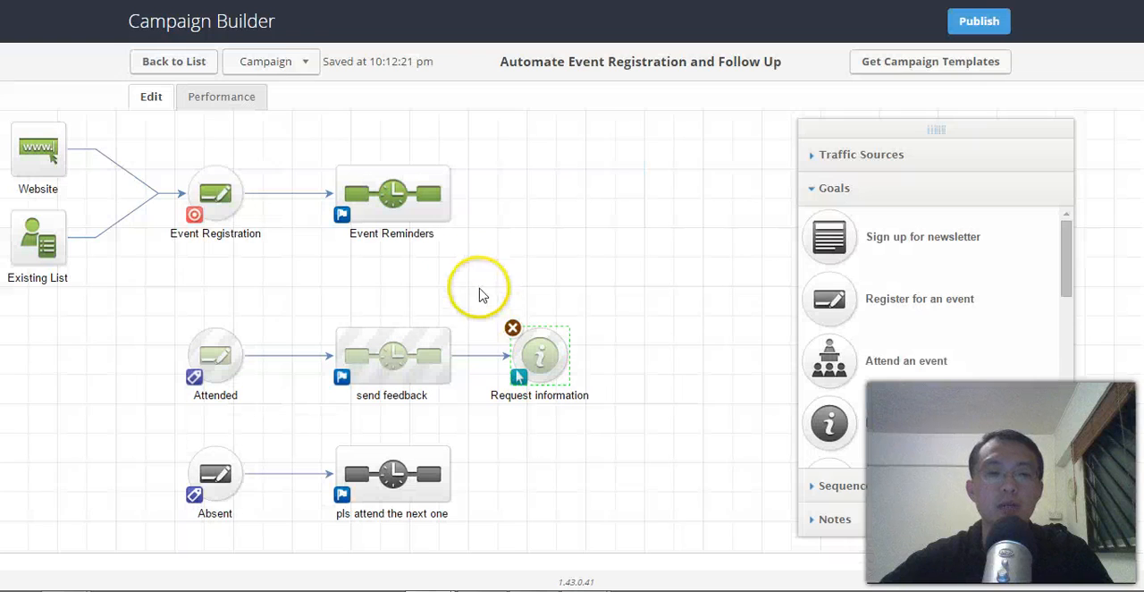
{"action": "left_click", "coordinate": [664, 309]}
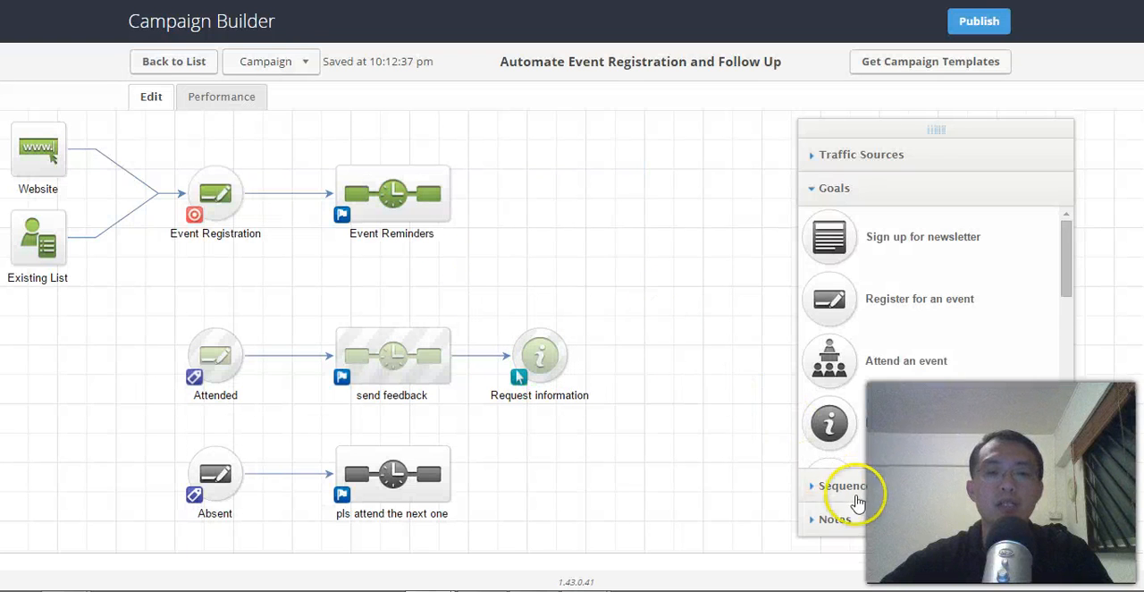
Add a new sequence to the canvas and connect the Request information goal to it.
{"action": "left_click", "coordinate": [844, 485]}
{"action": "left_click_drag", "start_coordinate": [838, 279], "coordinate": [640, 393]}
{"action": "left_click_drag", "start_coordinate": [557, 349], "coordinate": [645, 386]}
{"action": "left_click", "coordinate": [670, 476]}
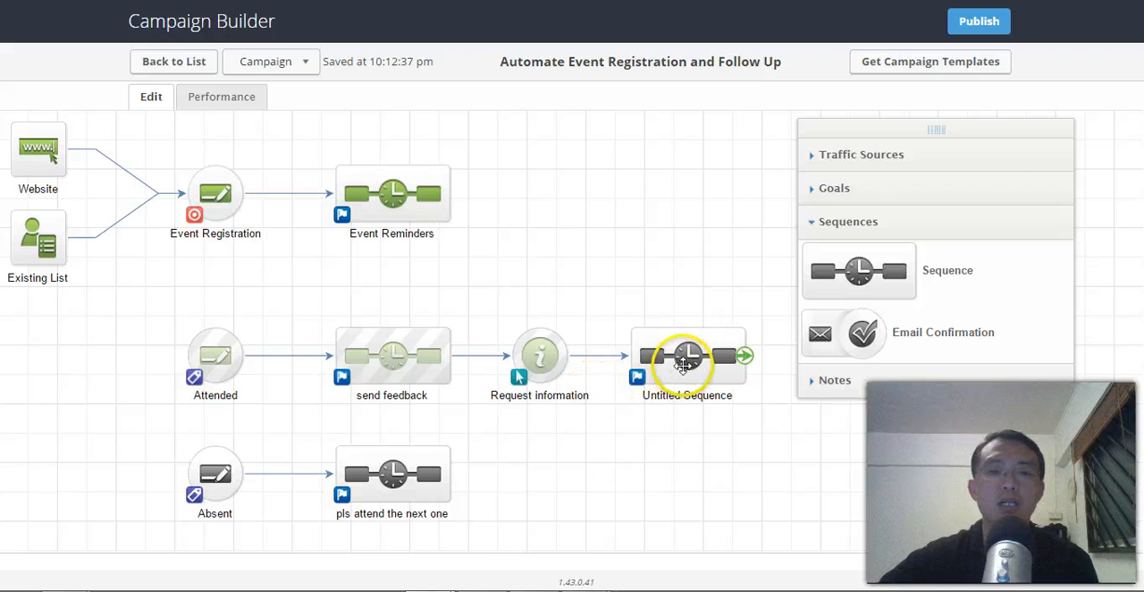
Review the emails and timers in the send feedback sequence and return to the campaign.
{"action": "double_click", "coordinate": [402, 355]}
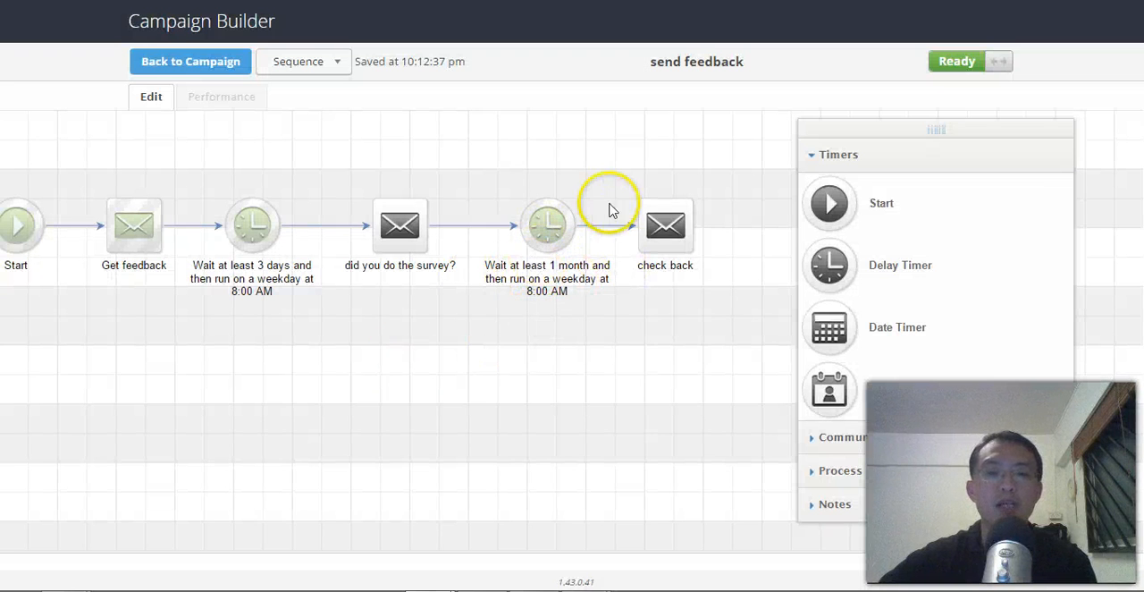
{"action": "left_click", "coordinate": [231, 64]}
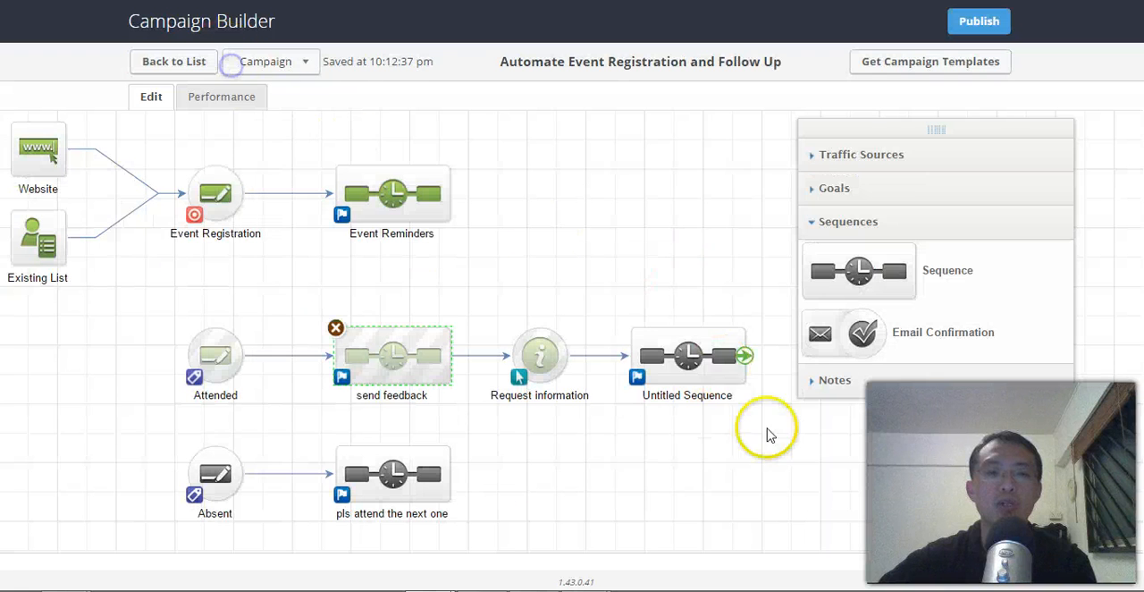
Fill the untitled sequence by copying send feedback from the Automate Event Registration and Follow Up campaign.
{"action": "double_click", "coordinate": [691, 360]}
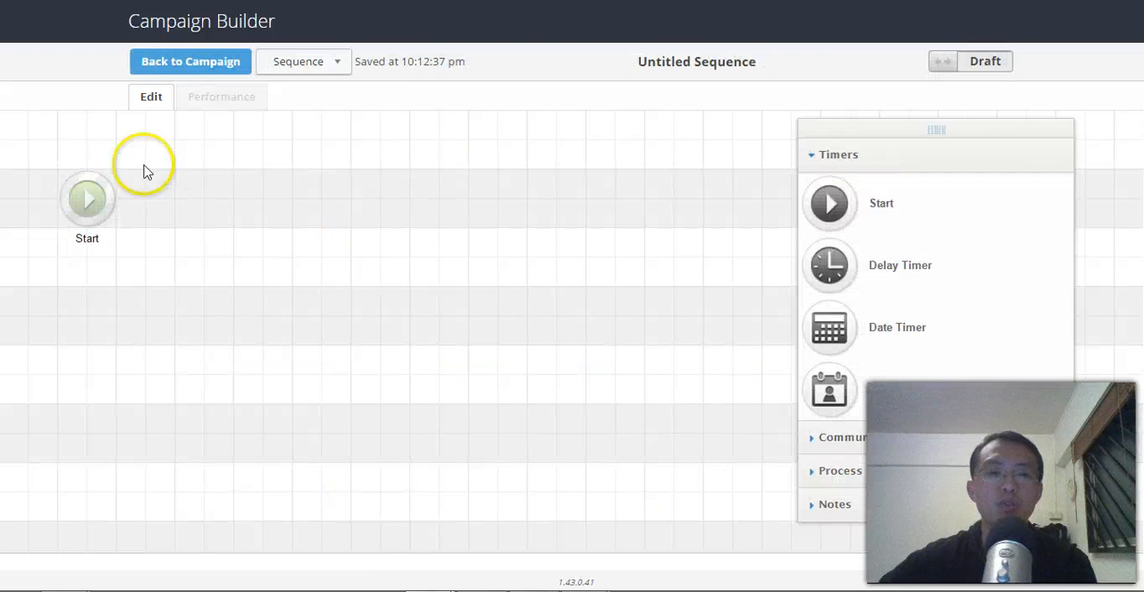
{"action": "left_click", "coordinate": [308, 63]}
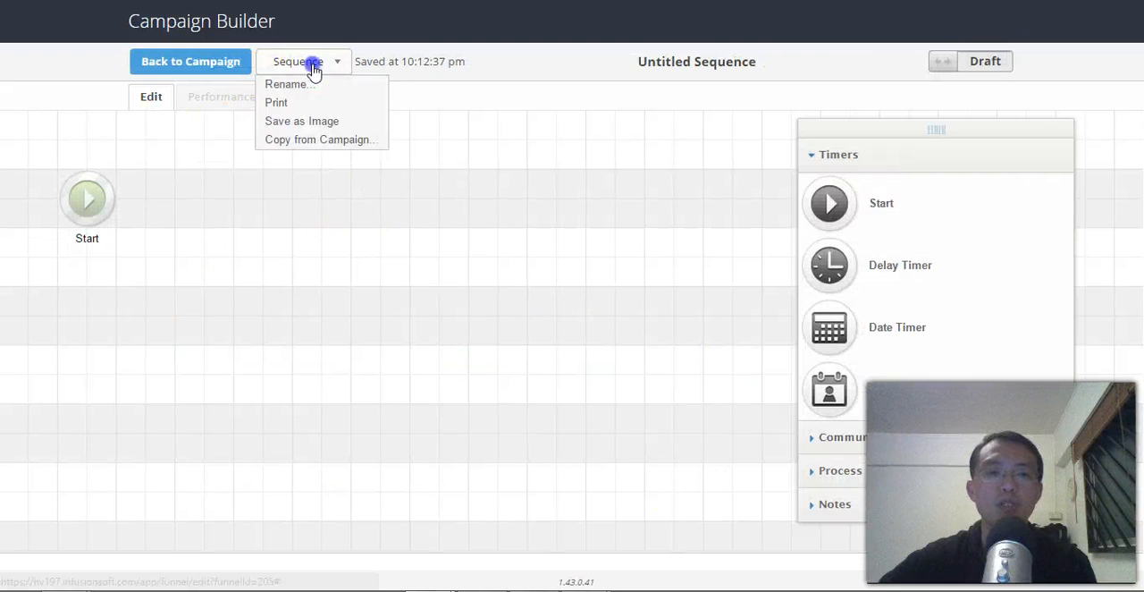
{"action": "left_click", "coordinate": [330, 143]}
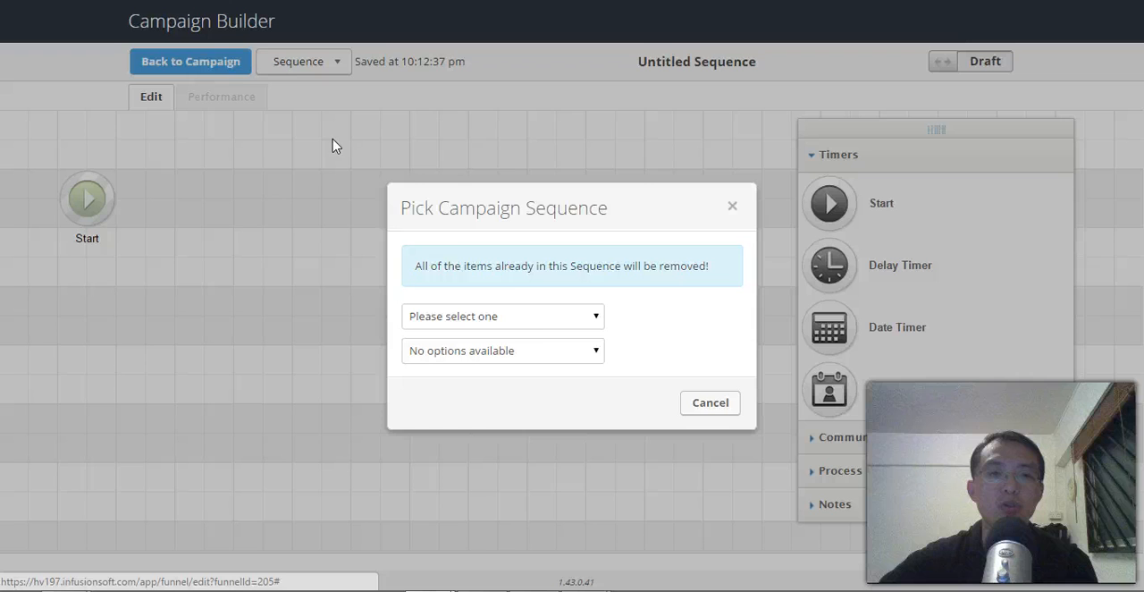
{"action": "left_click", "coordinate": [523, 320]}
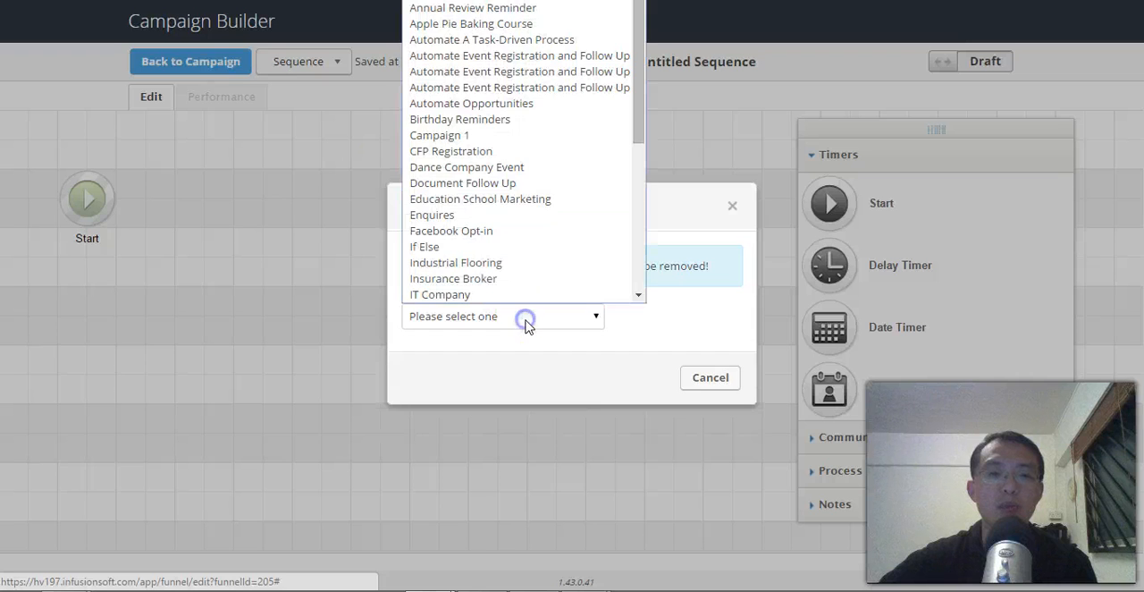
{"action": "left_click", "coordinate": [564, 8]}
{"action": "left_click", "coordinate": [595, 317]}
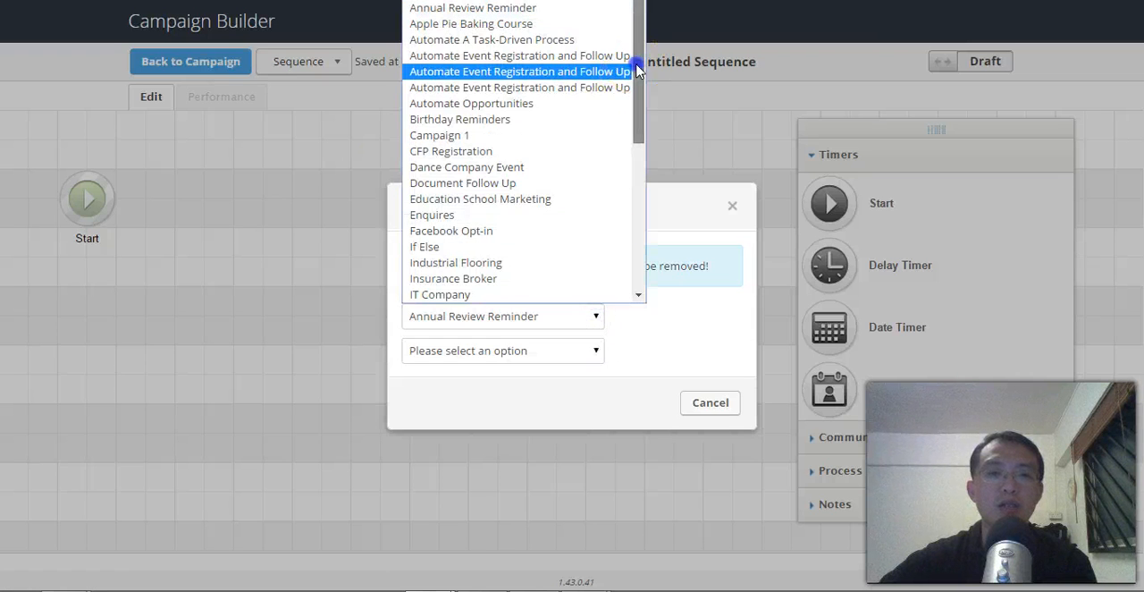
{"action": "left_click", "coordinate": [572, 57]}
{"action": "left_click", "coordinate": [582, 348]}
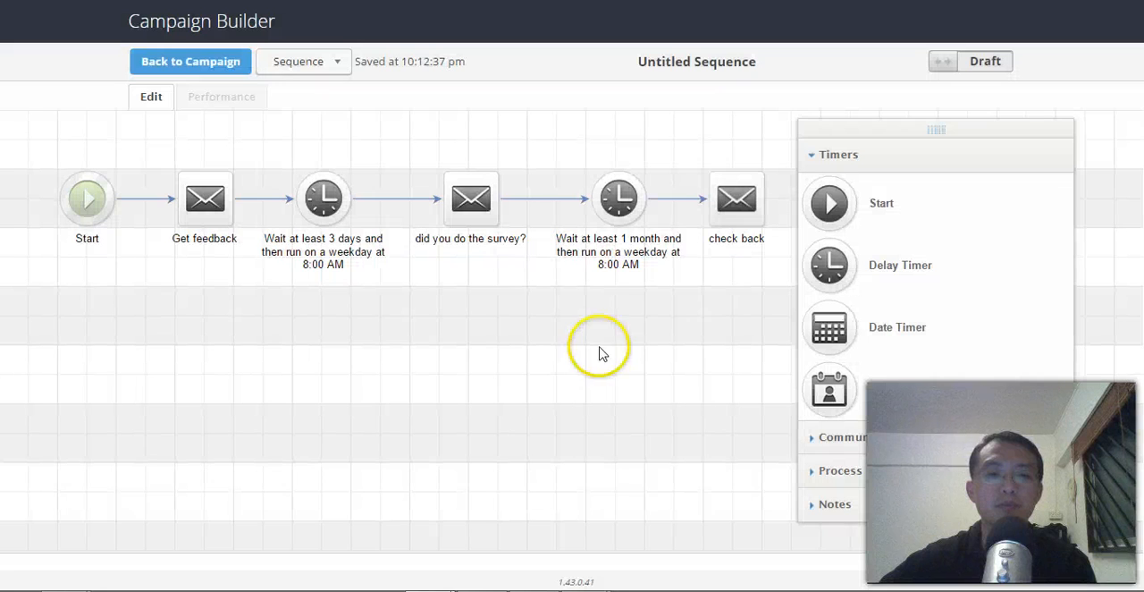
{"action": "left_click_drag", "start_coordinate": [685, 343], "coordinate": [648, 352]}
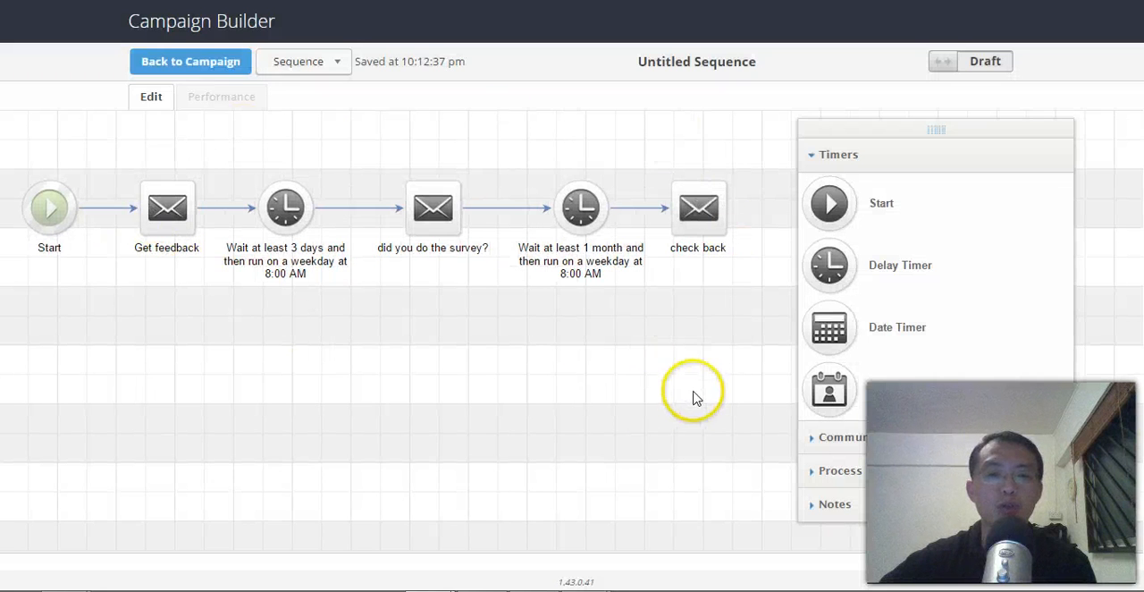
Delete the did you do the survey? email, the 3-day delay timer and the Get feedback email from the untitled sequence.
{"action": "left_click", "coordinate": [420, 183]}
{"action": "left_click", "coordinate": [407, 179]}
{"action": "left_click", "coordinate": [605, 89]}
{"action": "left_click", "coordinate": [285, 205]}
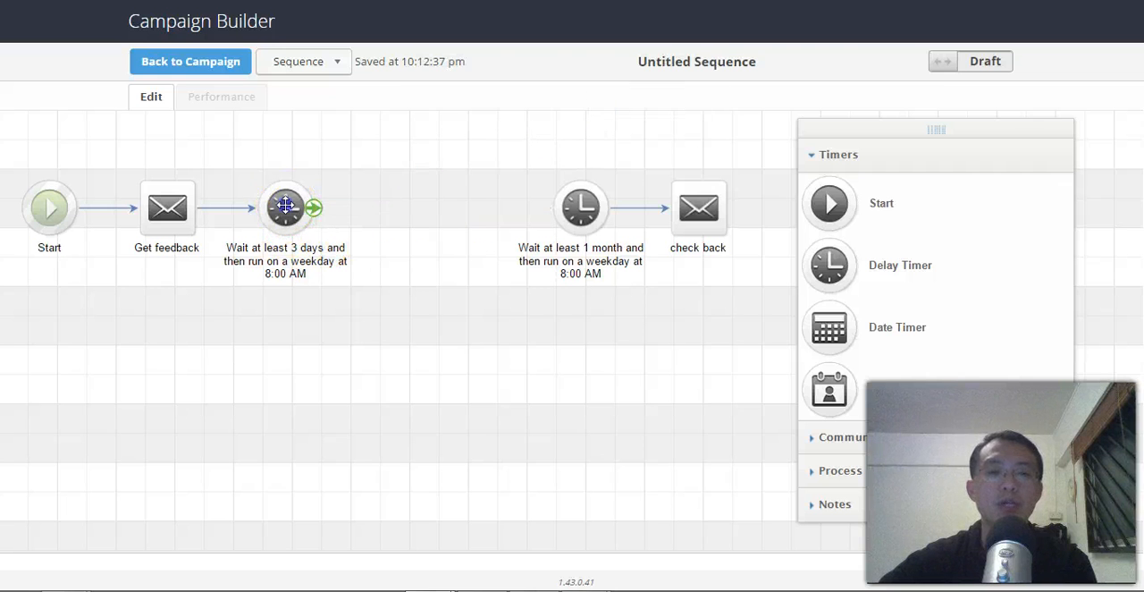
{"action": "left_click", "coordinate": [258, 182]}
{"action": "left_click", "coordinate": [605, 115]}
{"action": "left_click", "coordinate": [166, 205]}
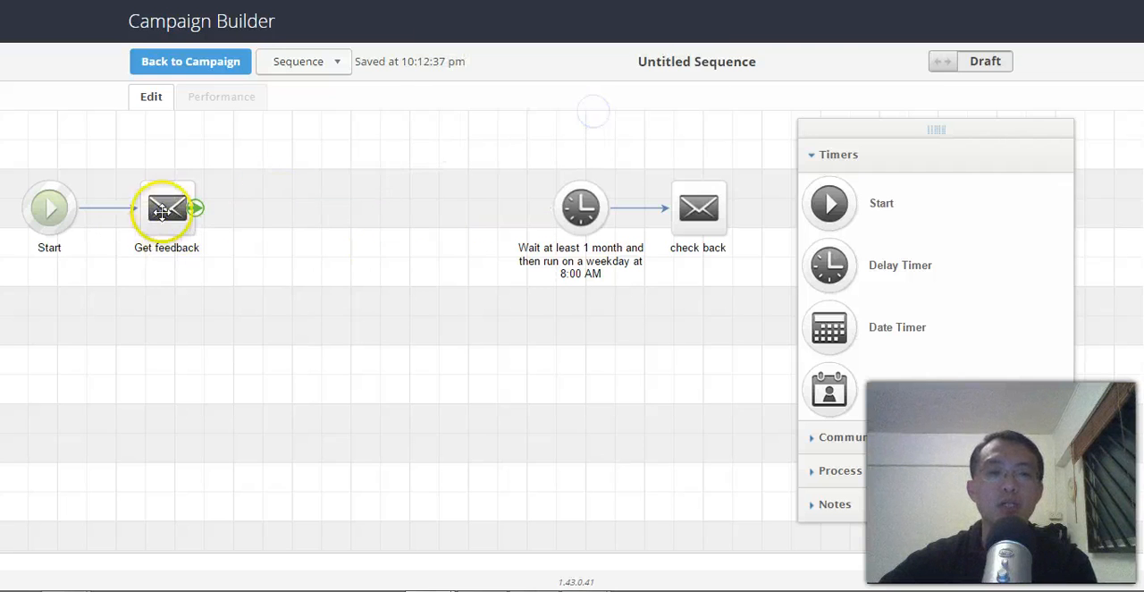
{"action": "left_click", "coordinate": [143, 180]}
{"action": "left_click", "coordinate": [601, 87]}
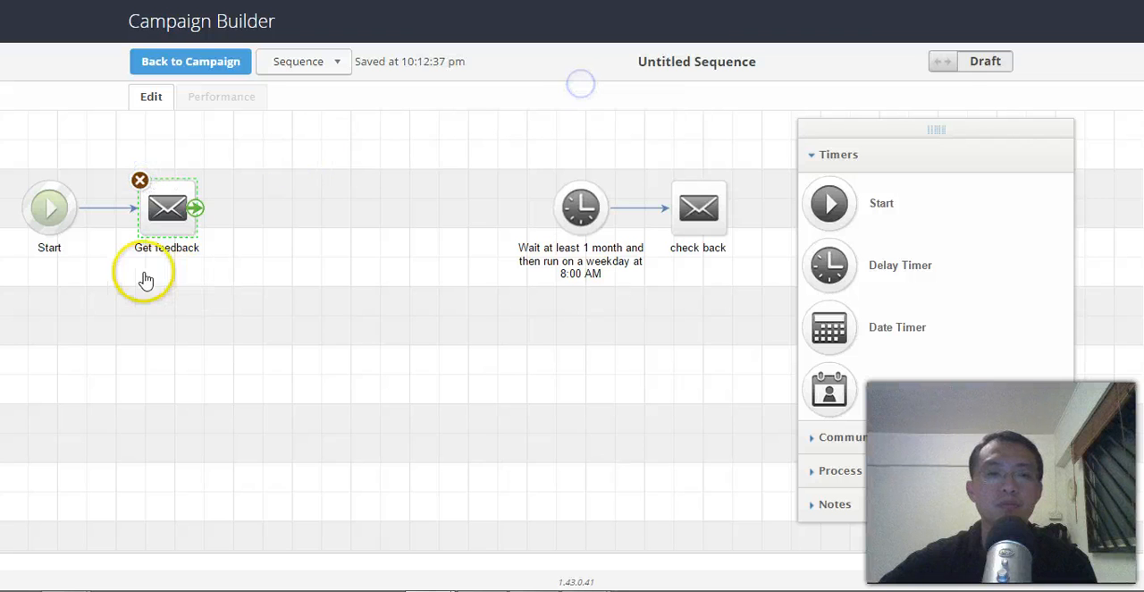
Connect Start to the 1-month timer, move the timer and check back email closer to Start, and switch the sequence from Draft to ready.
{"action": "mouse_move", "coordinate": [75, 212]}
{"action": "left_click_drag", "start_coordinate": [505, 219], "coordinate": [227, 205]}
{"action": "left_click", "coordinate": [685, 224]}
{"action": "left_click_drag", "start_coordinate": [685, 224], "coordinate": [373, 224]}
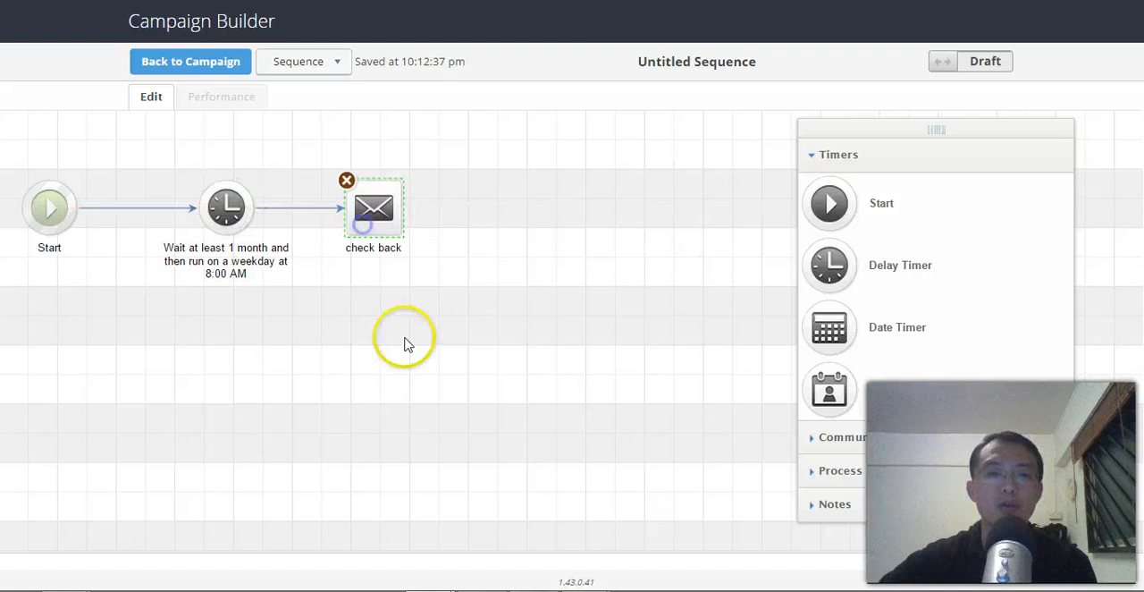
{"action": "left_click", "coordinate": [982, 63]}
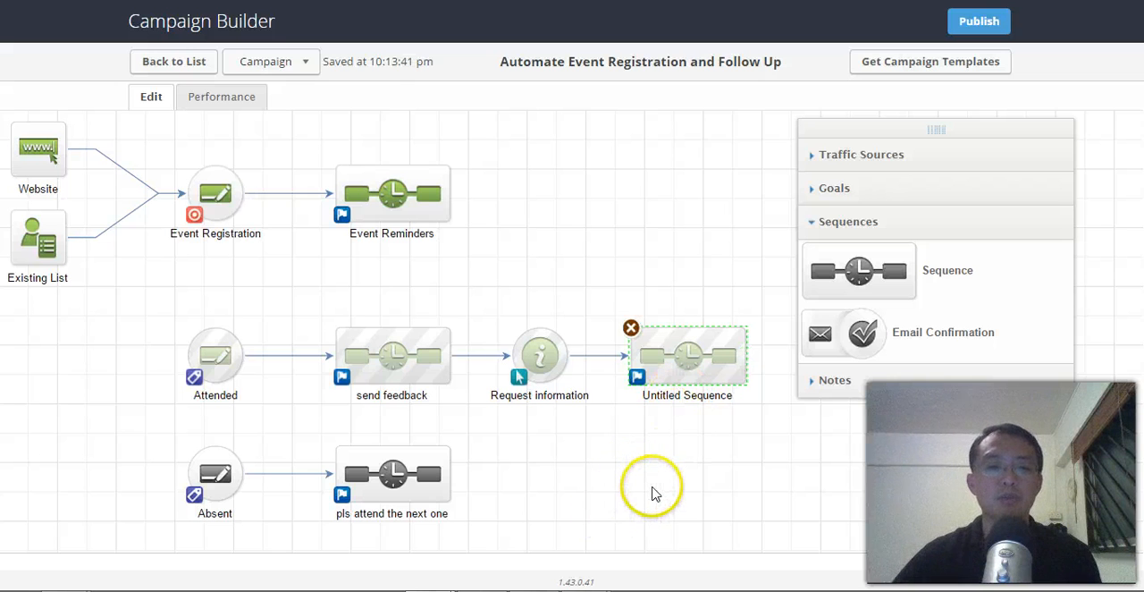
Configure the Absent goal to trigger on a new tag, absent from LIVE Event, in the Behavior category, and save it.
{"action": "double_click", "coordinate": [211, 475]}
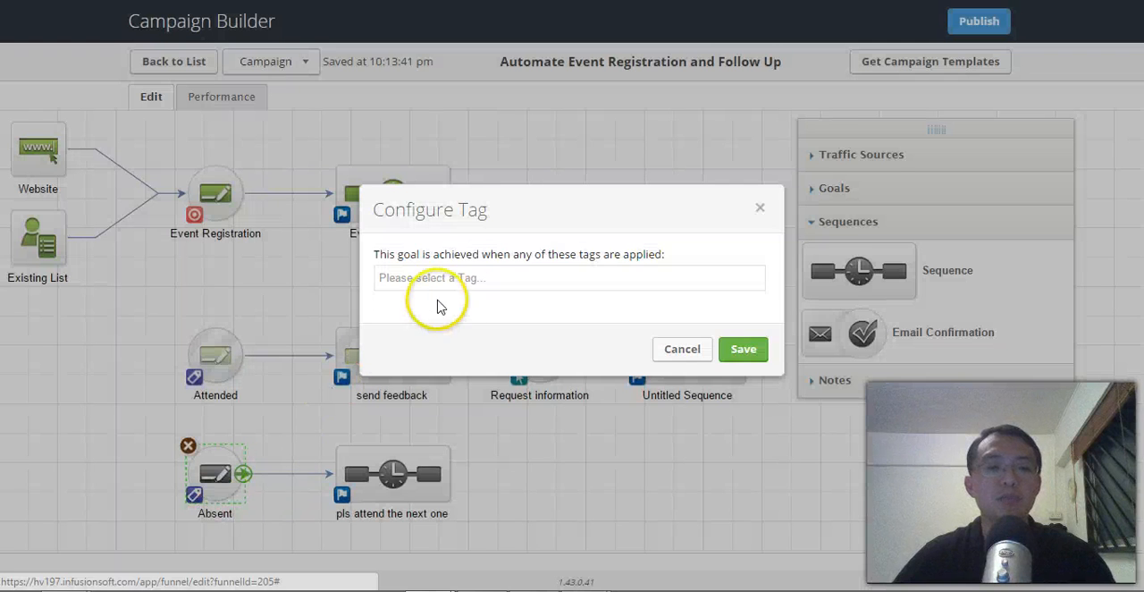
{"action": "left_click", "coordinate": [462, 276]}
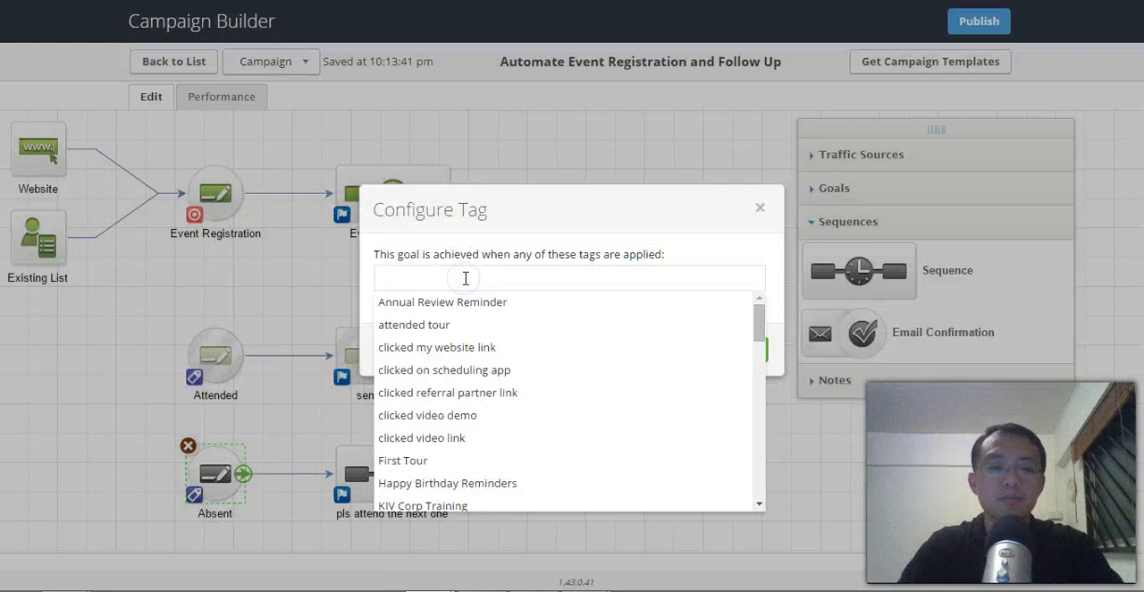
{"action": "type", "text": "absent from LIVE Event"}
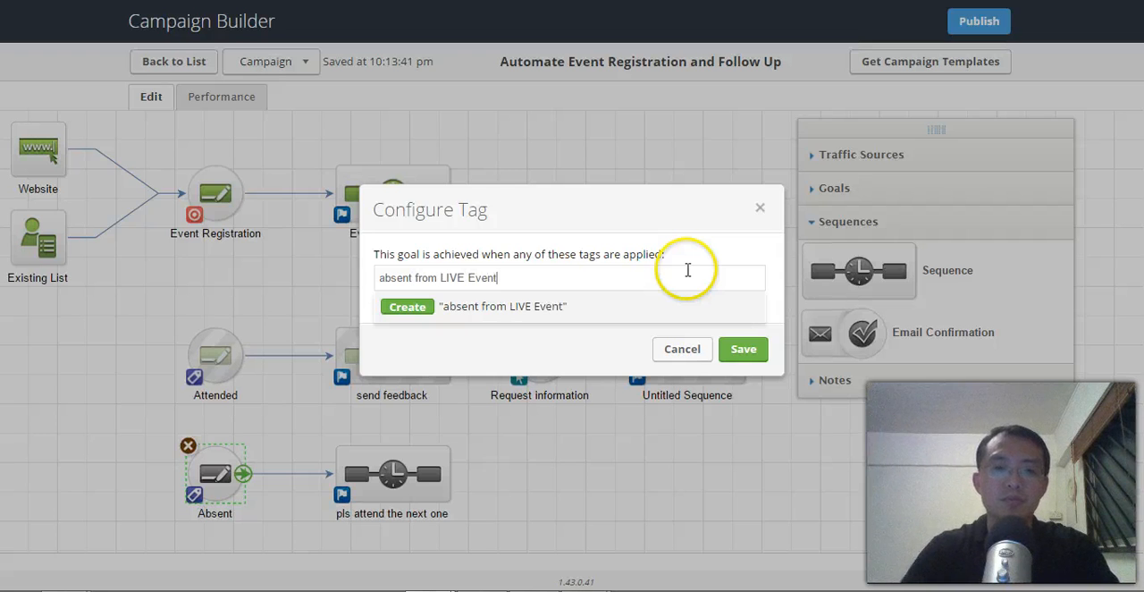
{"action": "left_click", "coordinate": [414, 307]}
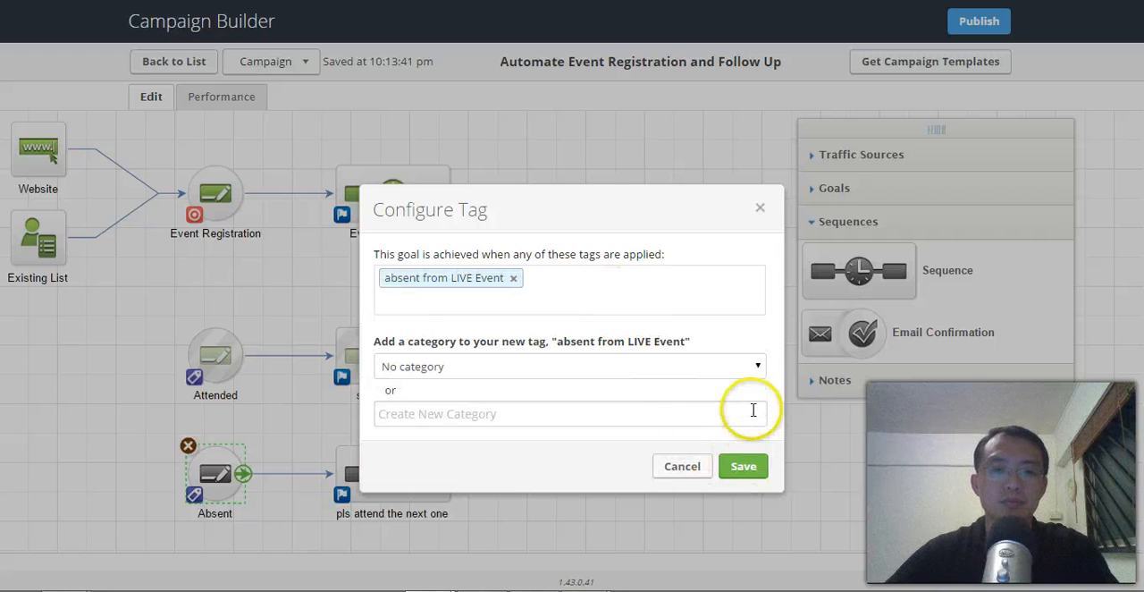
{"action": "left_click", "coordinate": [760, 368]}
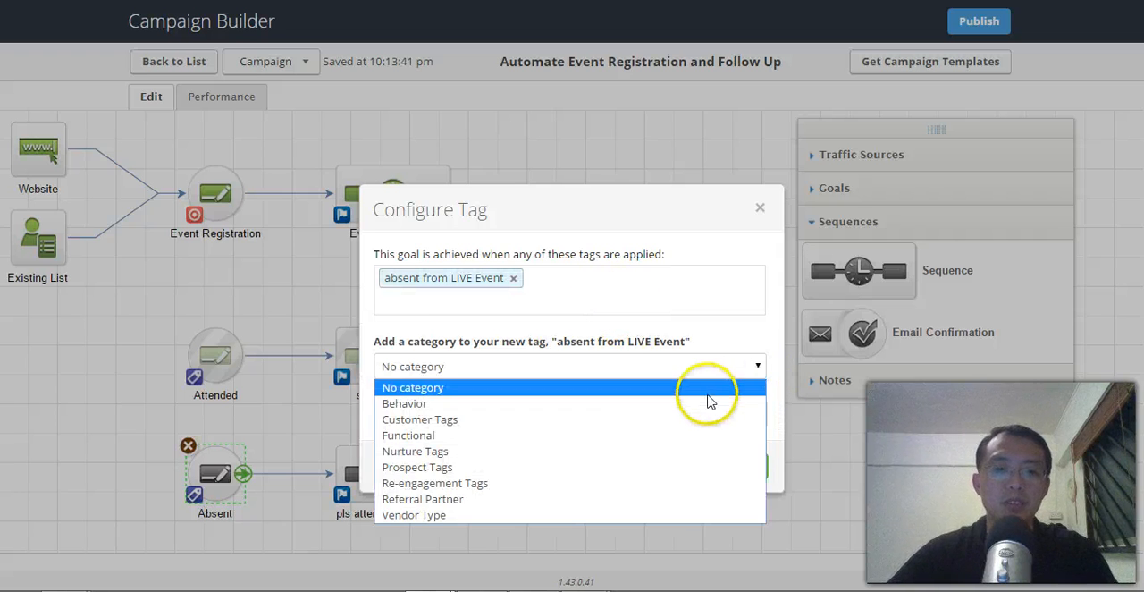
{"action": "key", "text": "Return"}
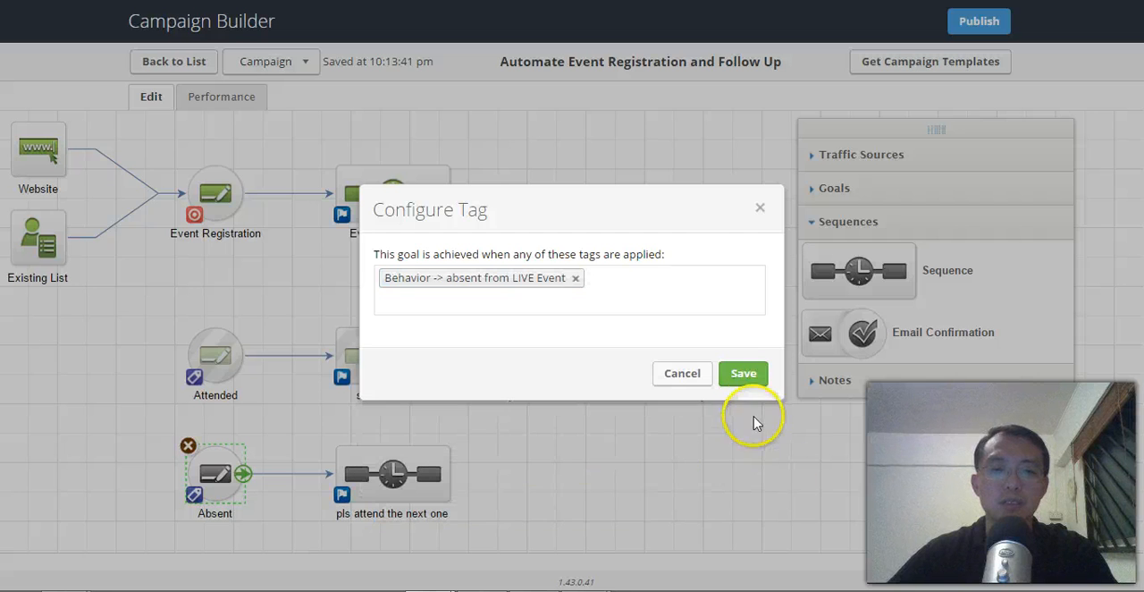
{"action": "left_click", "coordinate": [742, 375]}
Review the emails and timer in the pls attend the next one sequence and return to the campaign.
{"action": "left_click", "coordinate": [622, 483]}
{"action": "left_click_drag", "start_coordinate": [679, 487], "coordinate": [711, 492]}
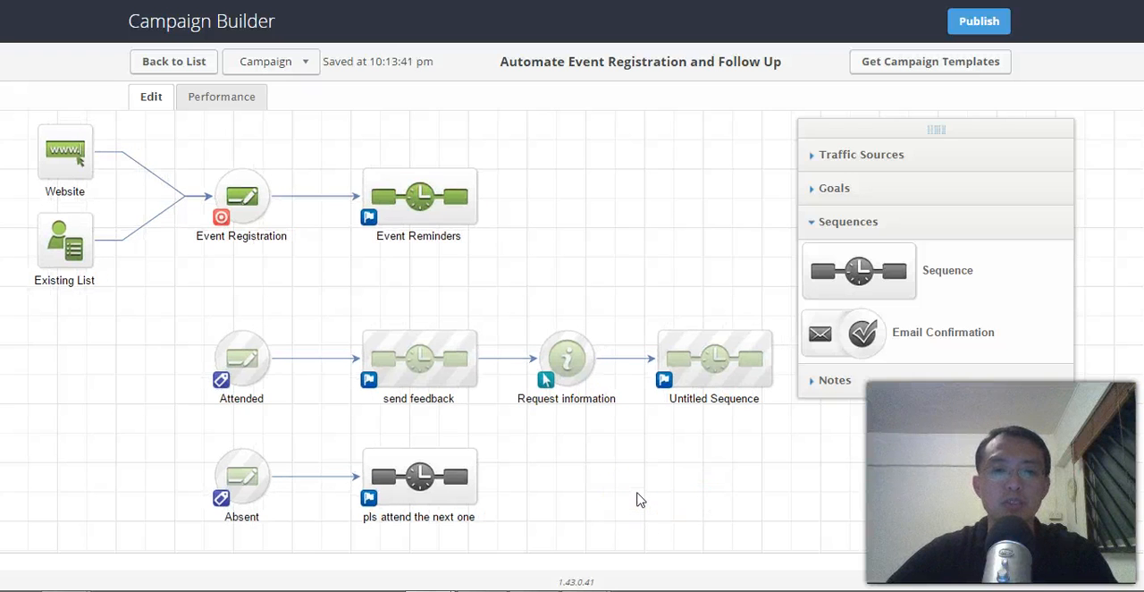
{"action": "double_click", "coordinate": [447, 483]}
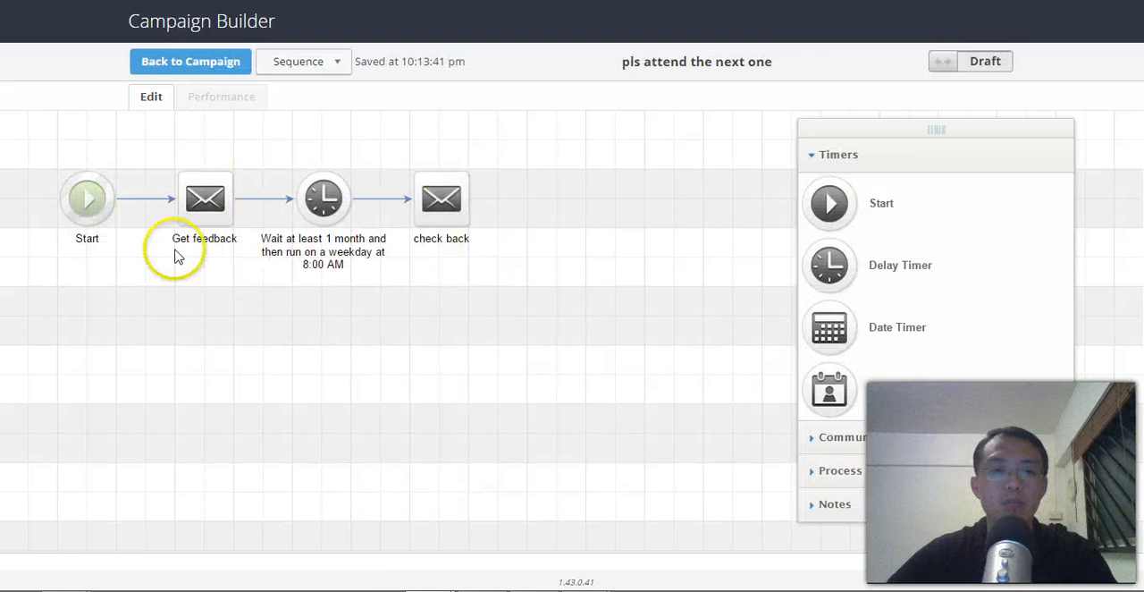
{"action": "left_click", "coordinate": [243, 60]}
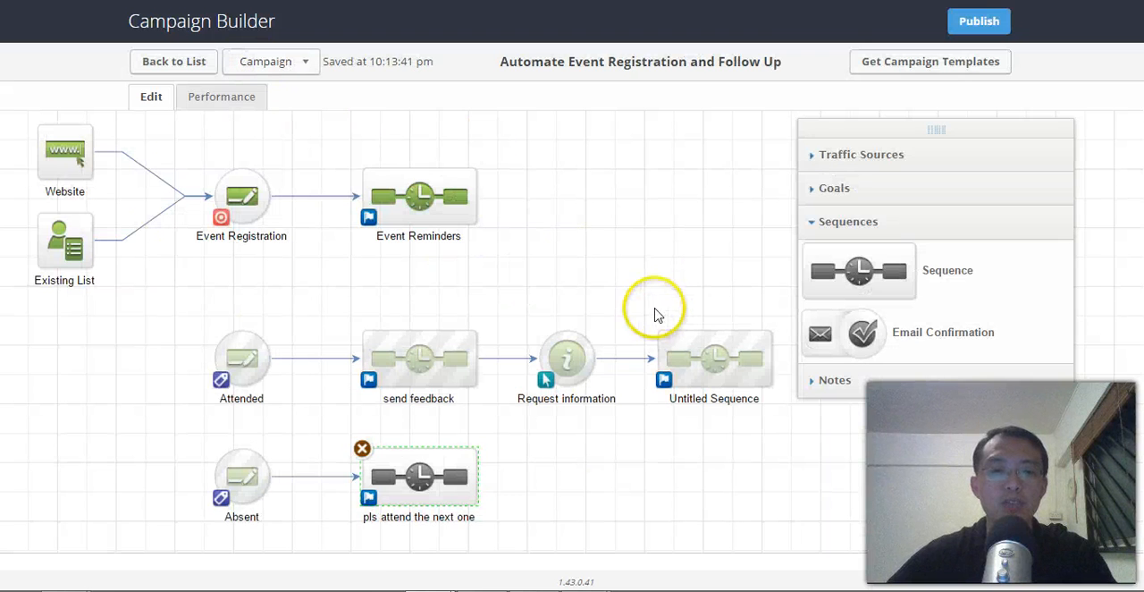
{"action": "left_click", "coordinate": [697, 474]}
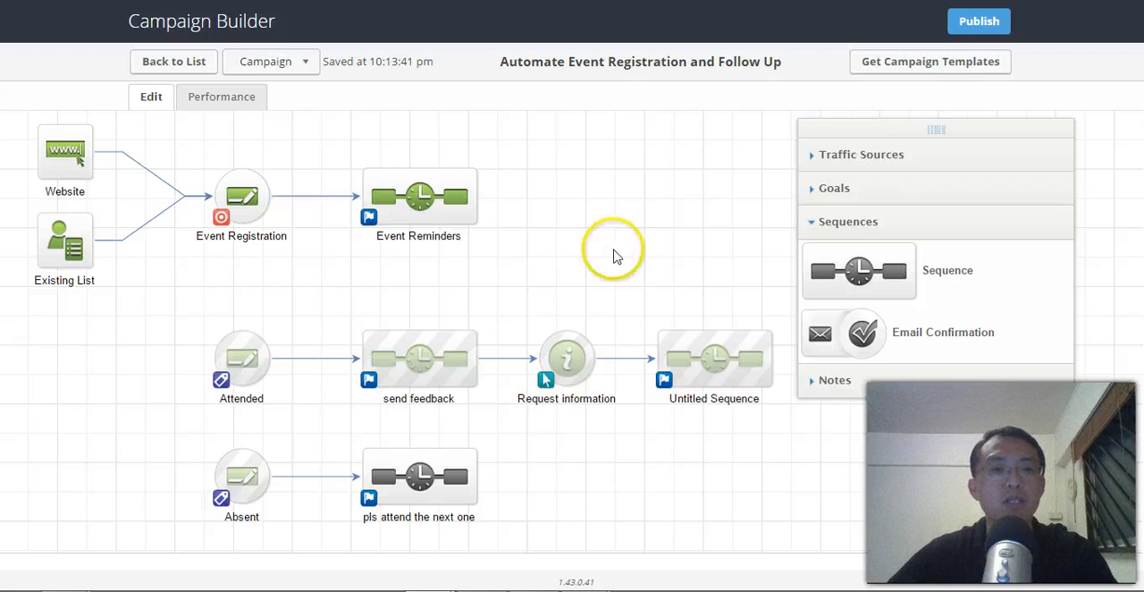
{"action": "left_click_drag", "start_coordinate": [393, 281], "coordinate": [443, 290]}
{"action": "left_click_drag", "start_coordinate": [586, 300], "coordinate": [551, 281]}
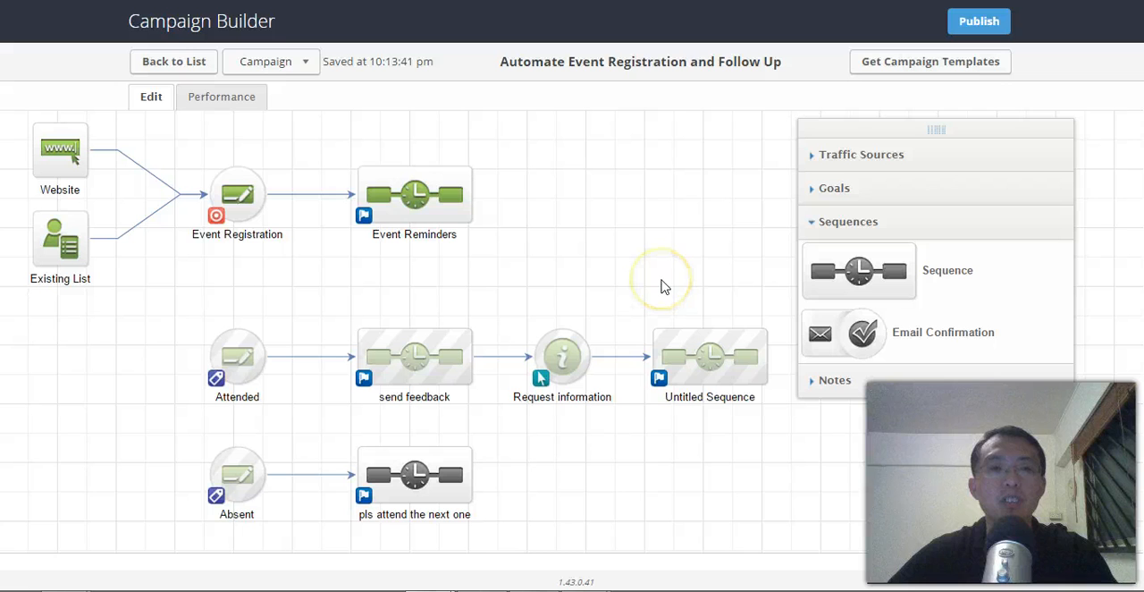